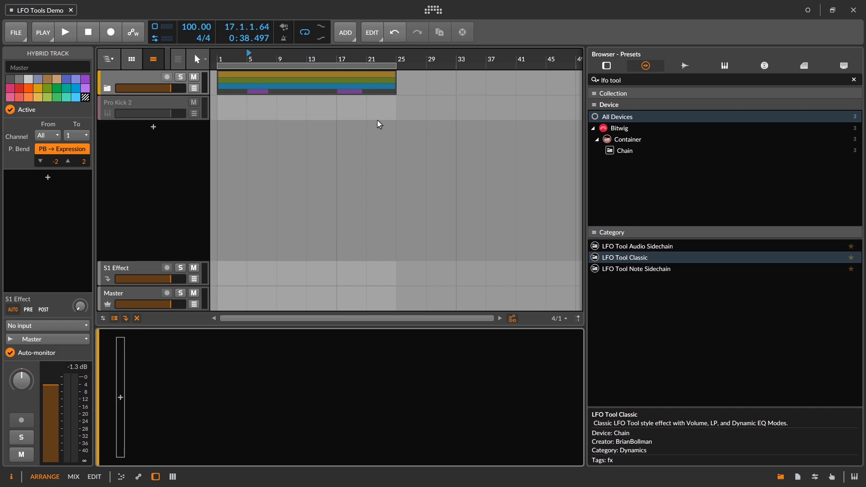
Play the arrangement to hear the group track without any effect, and stop playback.
click(219, 59)
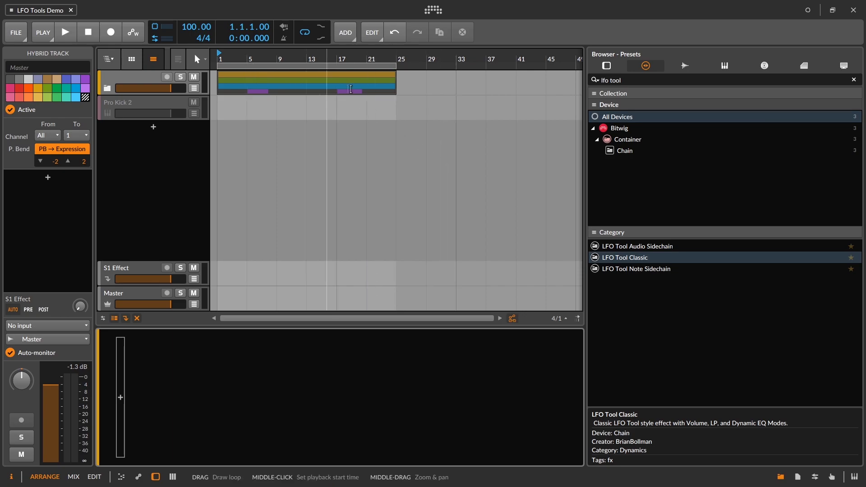
key(space)
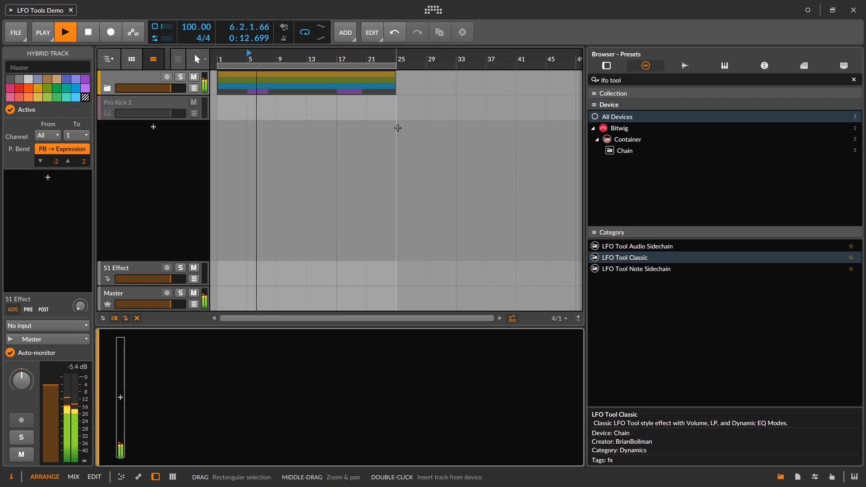
key(space)
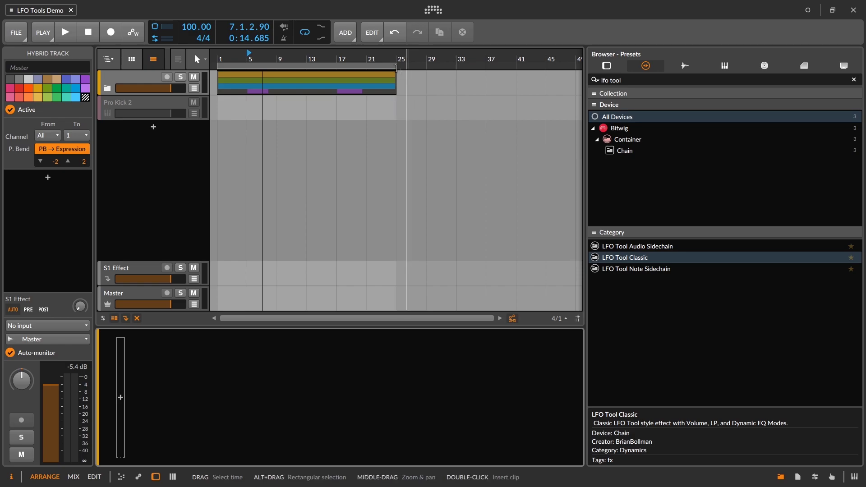
Add the LFO Tool Classic preset to the group track and briefly play the arrangement.
drag(624, 257, 309, 85)
key(space)
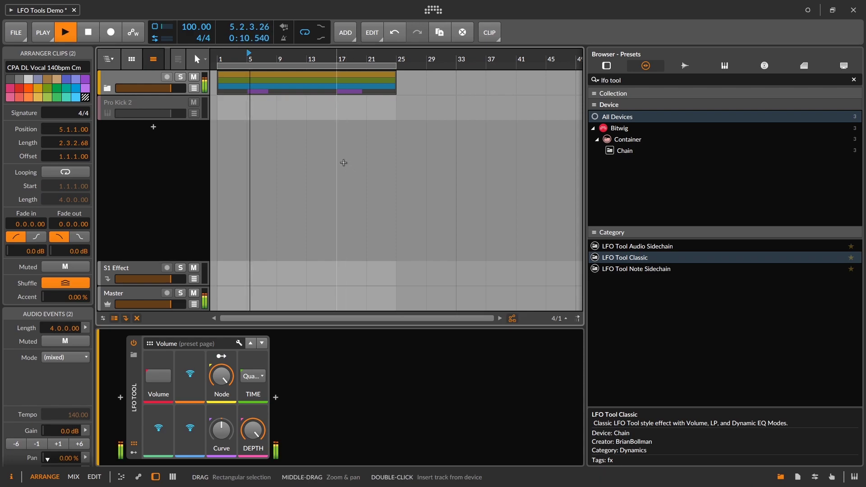
key(space)
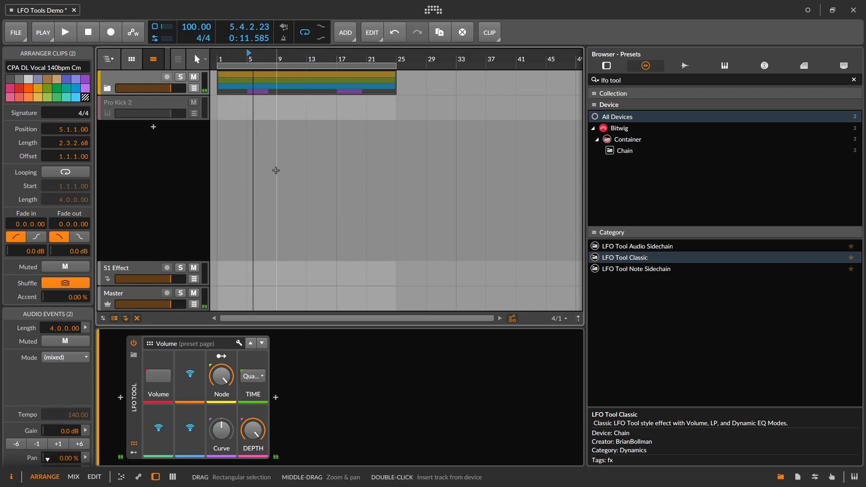
Compare the sound with the LFO Tool device bypassed and active during playback, leaving it active.
key(space)
click(134, 342)
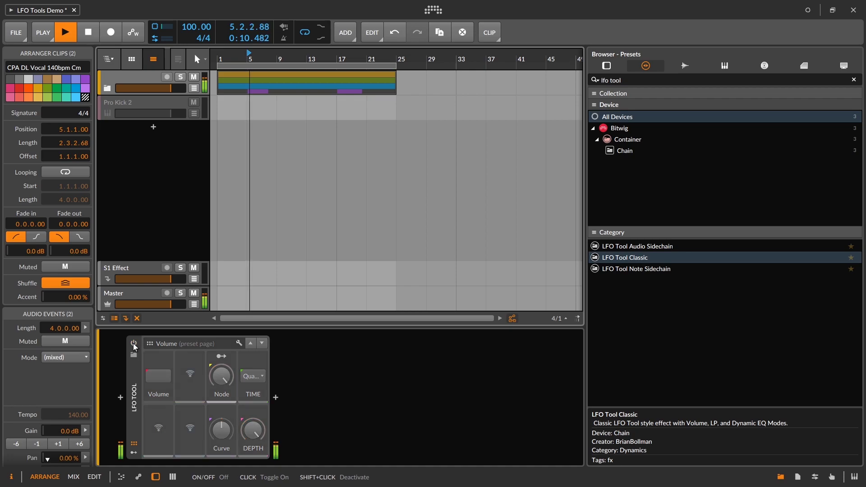
click(134, 343)
click(133, 343)
click(134, 344)
click(134, 344)
click(133, 344)
key(space)
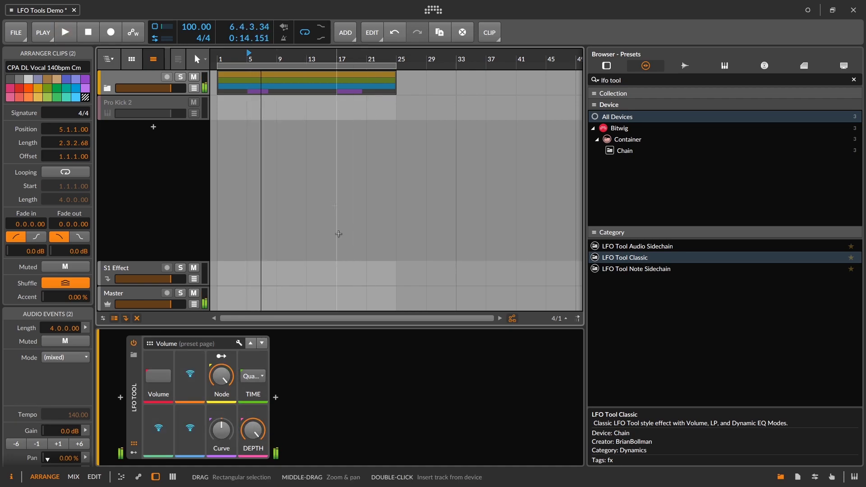
Enable the LFO Tool's Volume mode, start playback and set TIME to 8th note.
click(147, 380)
key(space)
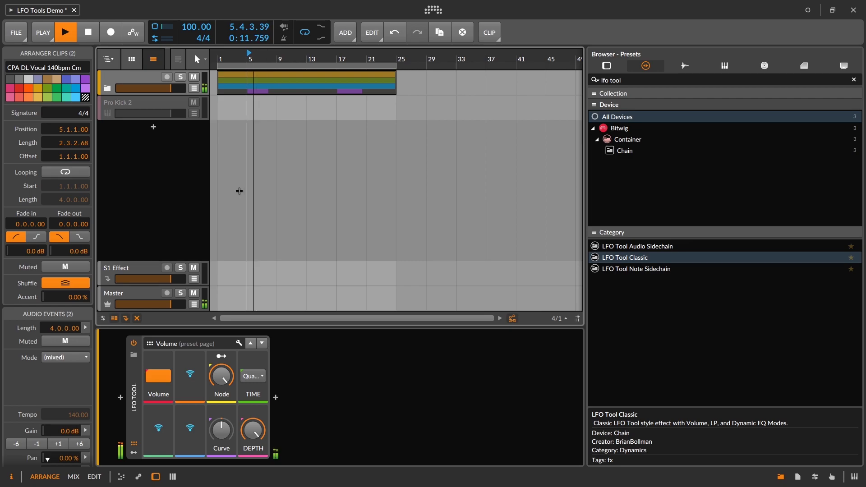
click(252, 376)
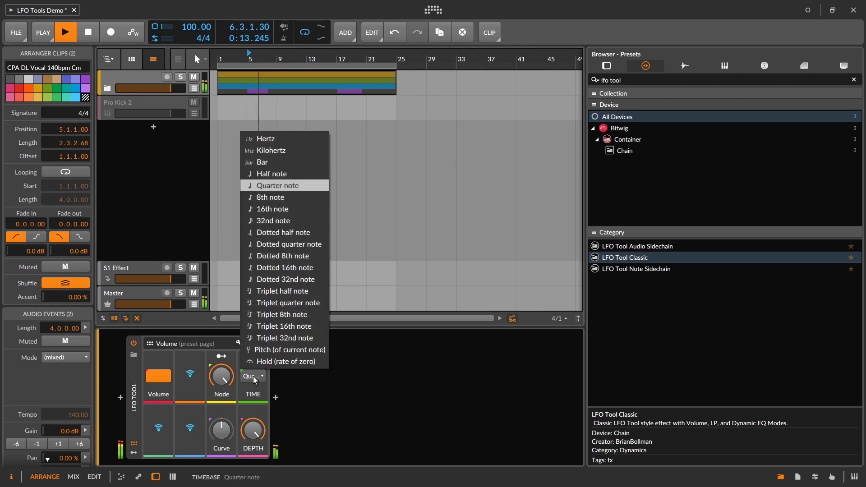
click(272, 200)
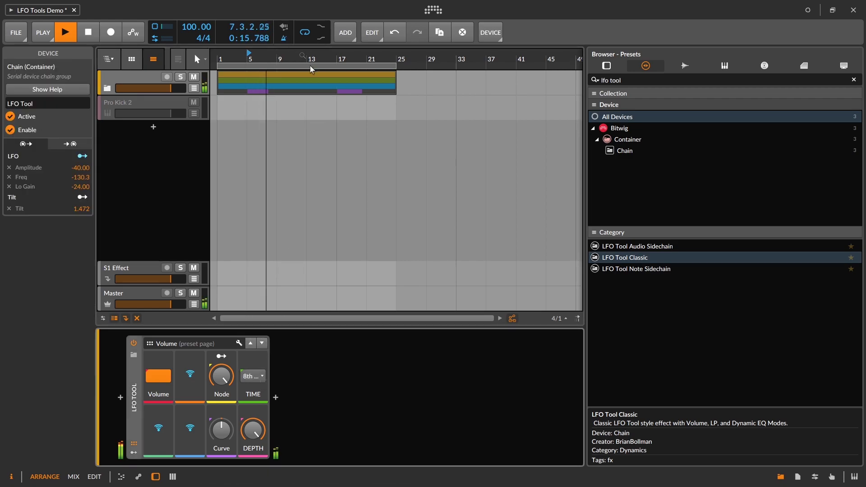
Set the LFO Tool's TIME to Dotted 8th note and lower DEPTH to about 62.4 %.
mouse_move(196, 26)
mouse_down()
mouse_move(196, 37)
mouse_move(196, 10)
mouse_move(196, 27)
mouse_up()
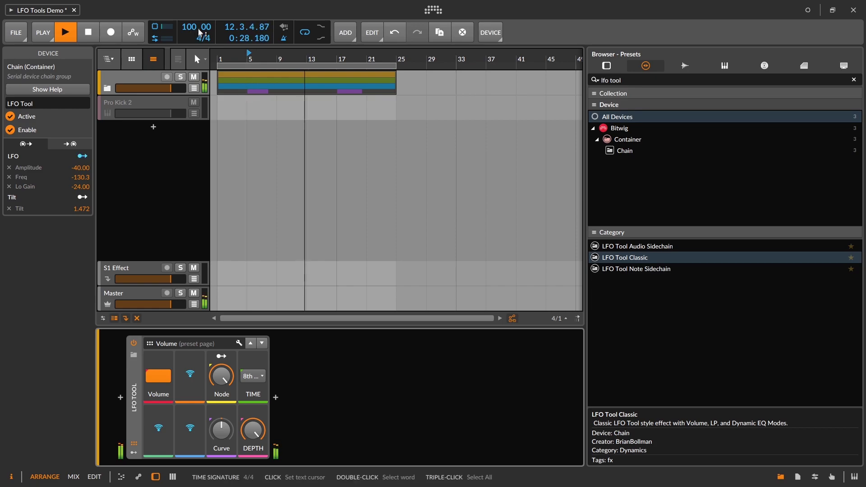
click(254, 377)
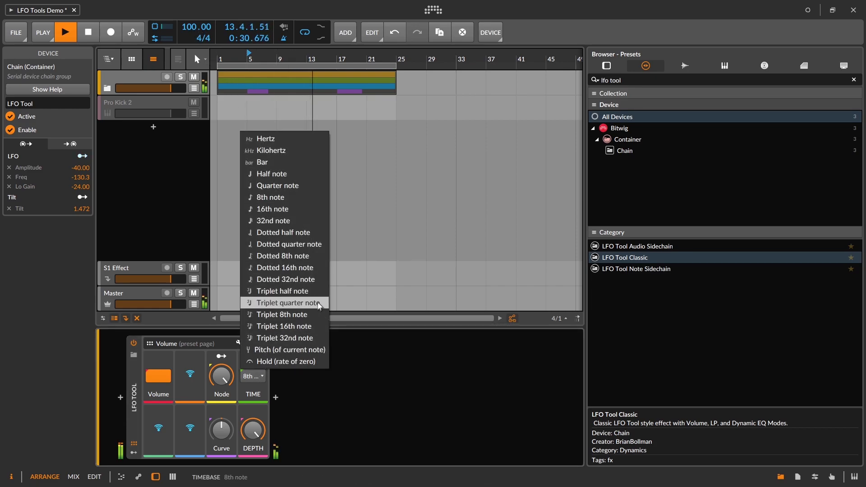
click(313, 256)
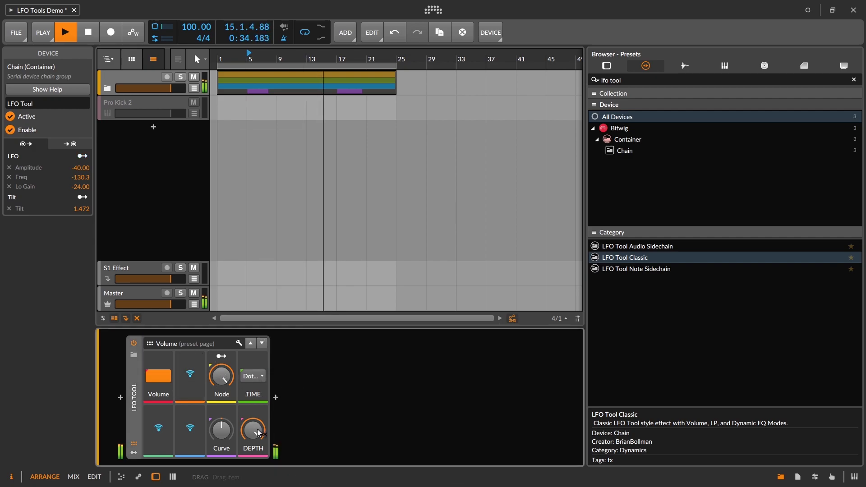
mouse_move(256, 431)
mouse_down()
mouse_move(256, 455)
mouse_move(255, 431)
mouse_up()
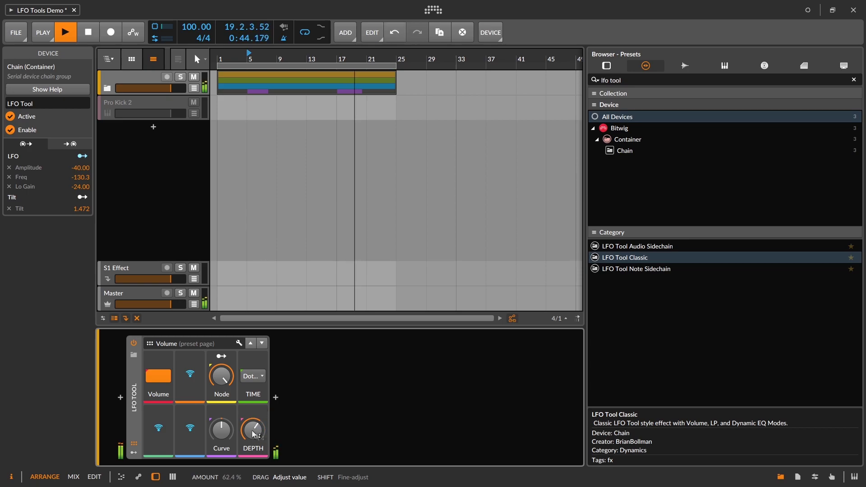
Show the LFO Tool's modulators and reshape the LFO curve by lowering Node, raising Curve and slightly increasing DEPTH.
click(134, 452)
click(132, 452)
click(132, 452)
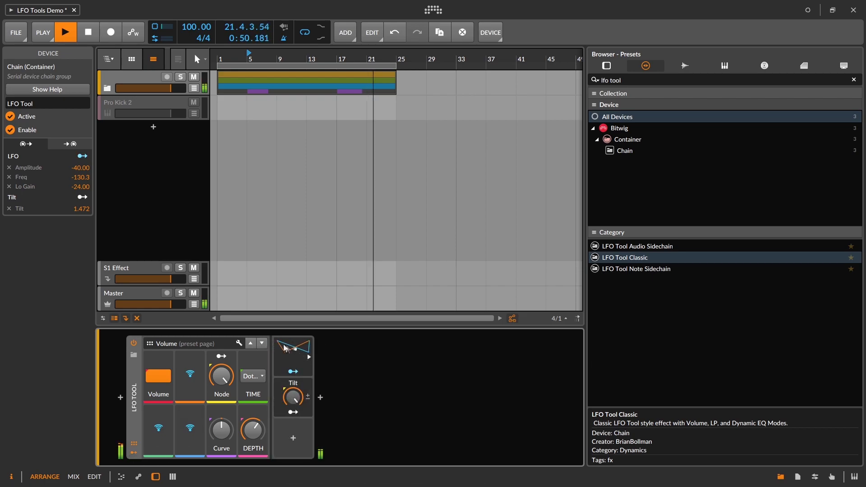
drag(229, 384, 224, 367)
drag(257, 433, 257, 429)
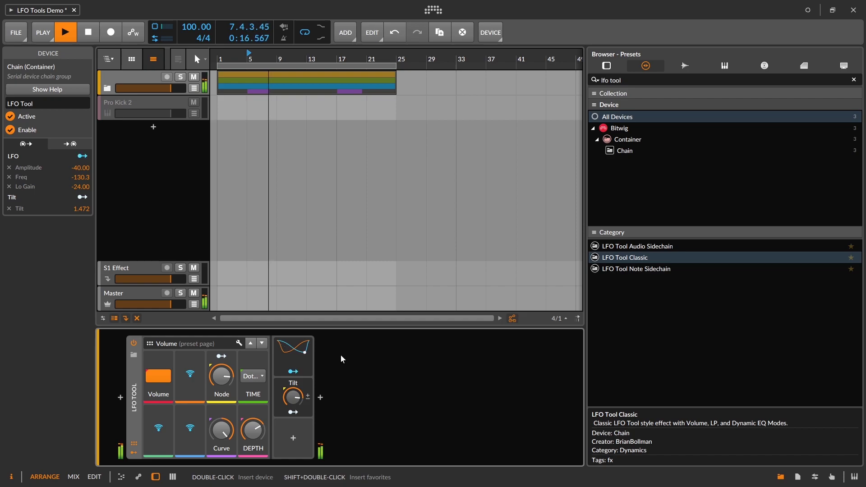
Set the LFO Tool's TIME to Quarter note, stop playback and switch off the Volume mode.
click(253, 376)
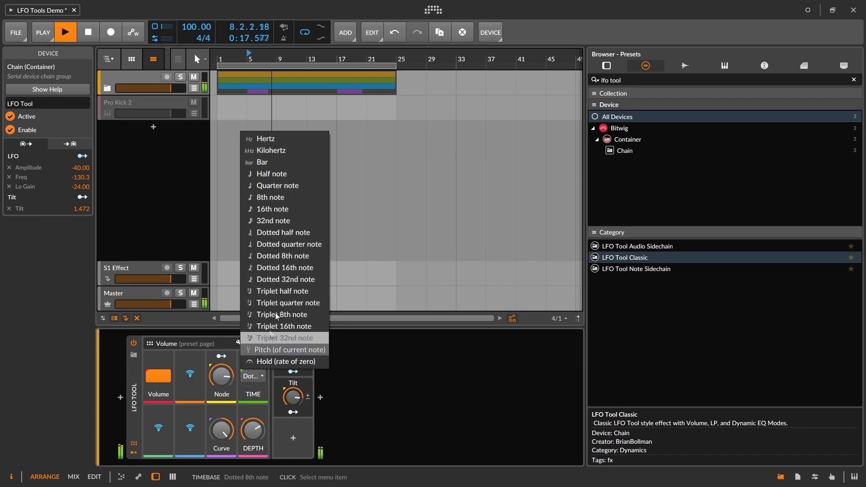
click(297, 185)
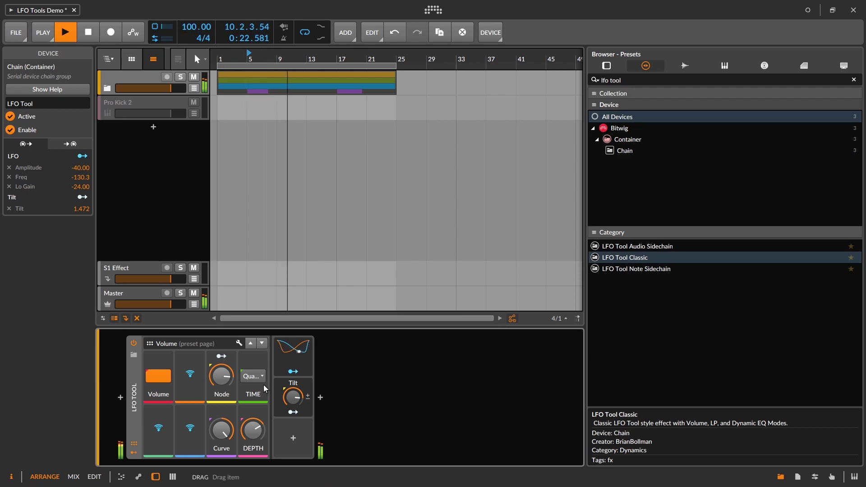
key(space)
click(165, 376)
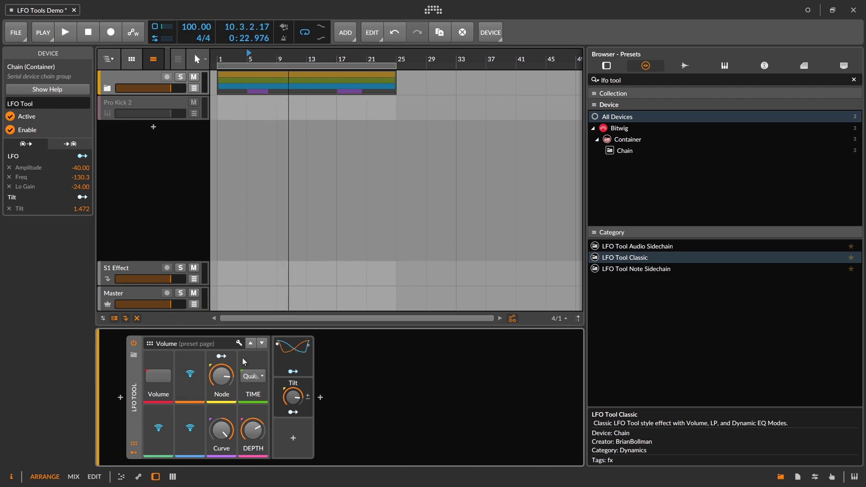
Go to the LFO Tool's LP Filter page, start playback and enable LP Filter.
click(261, 342)
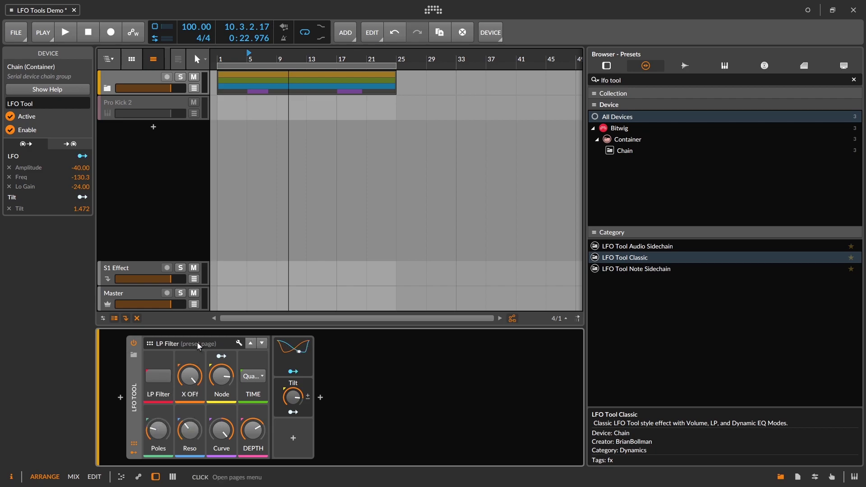
click(265, 343)
click(254, 346)
key(space)
click(152, 375)
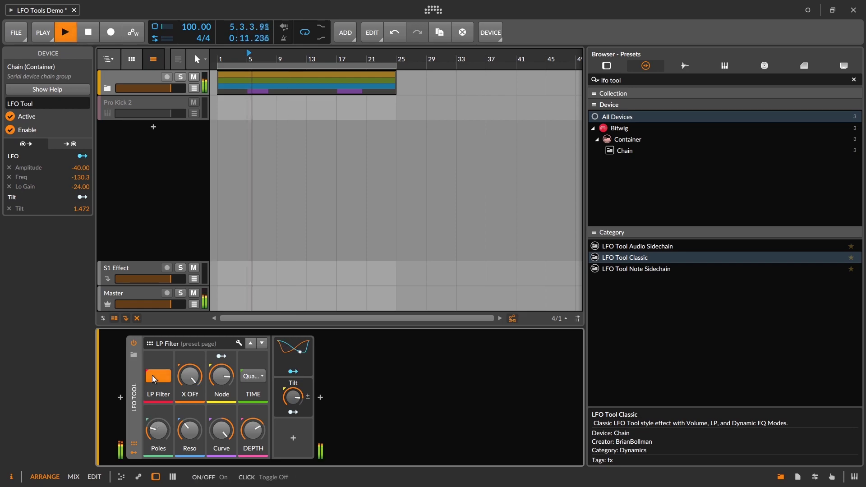
Lower the filter's X Off, DEPTH and Reso, and reduce Curve to about 22.4 %.
mouse_move(185, 384)
mouse_down()
mouse_move(186, 402)
mouse_move(195, 378)
mouse_up()
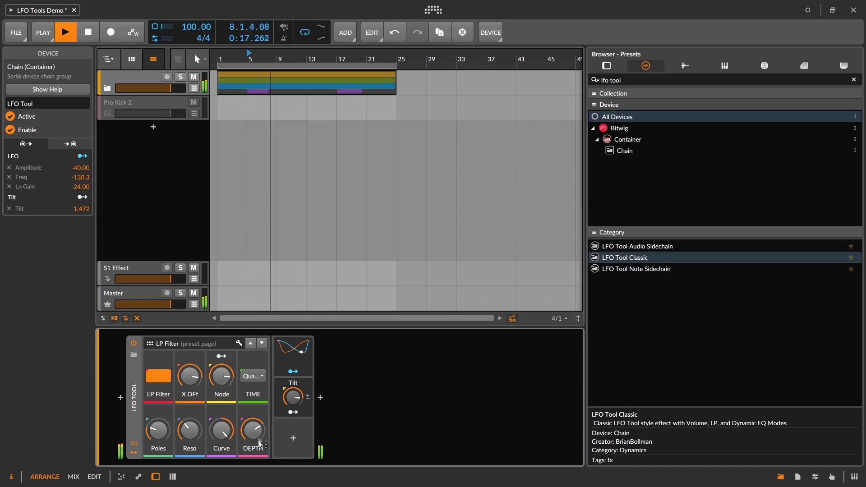
drag(254, 432, 254, 443)
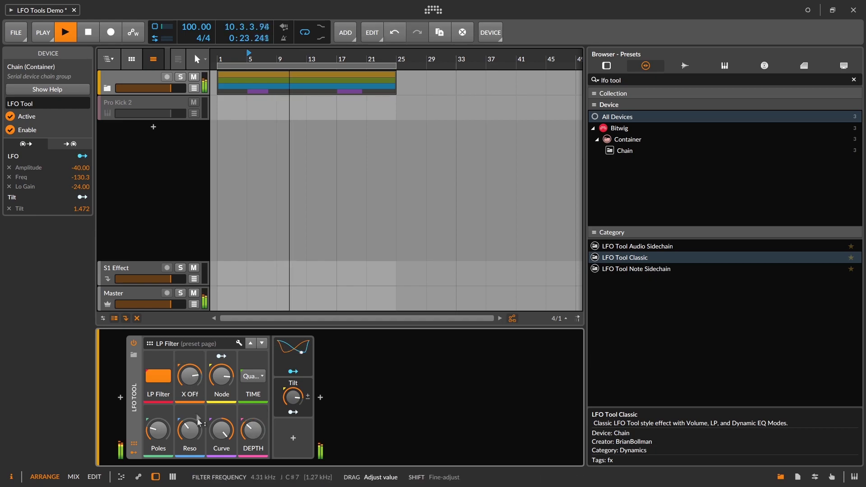
drag(190, 430, 220, 441)
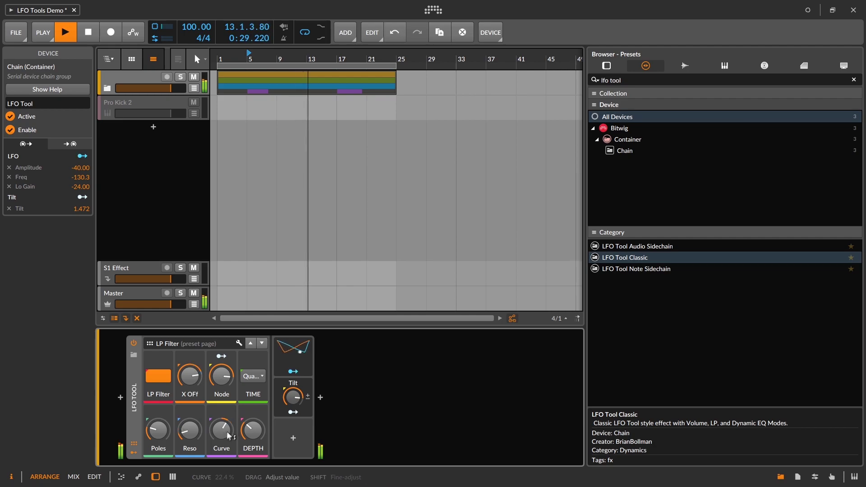
drag(190, 376, 189, 366)
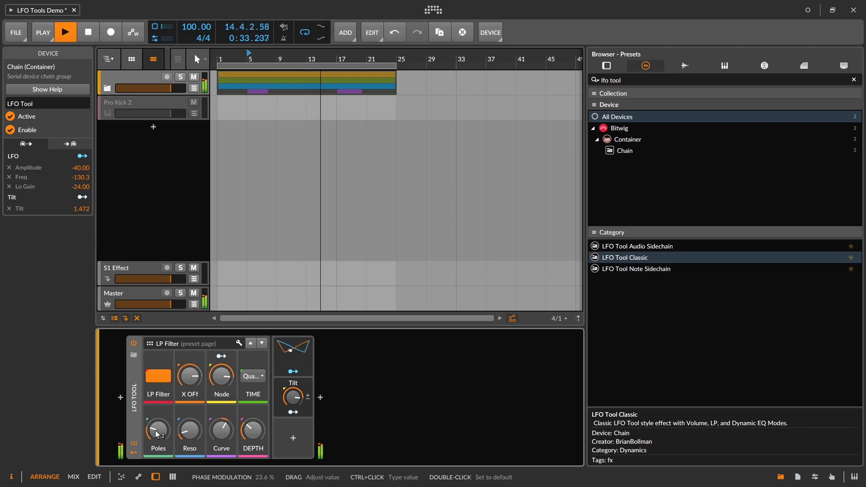
Sweep the Poles control up to about 76 % and bring it down to its minimum.
drag(157, 434, 157, 434)
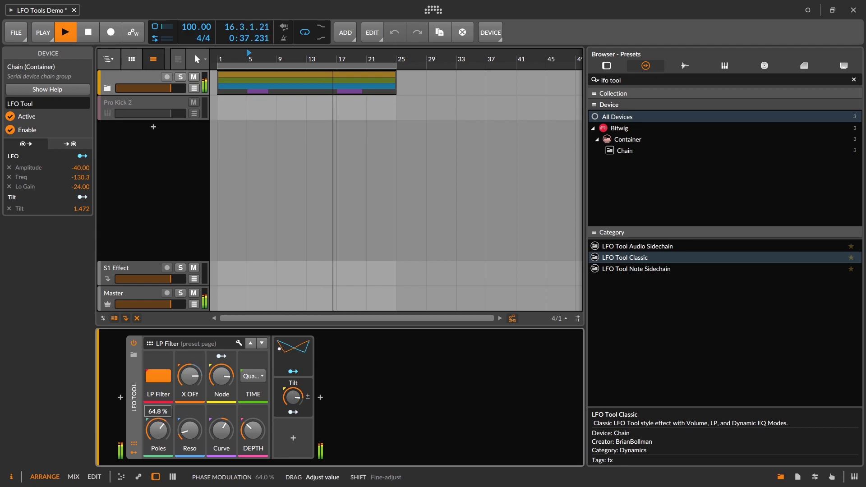
drag(157, 434, 158, 440)
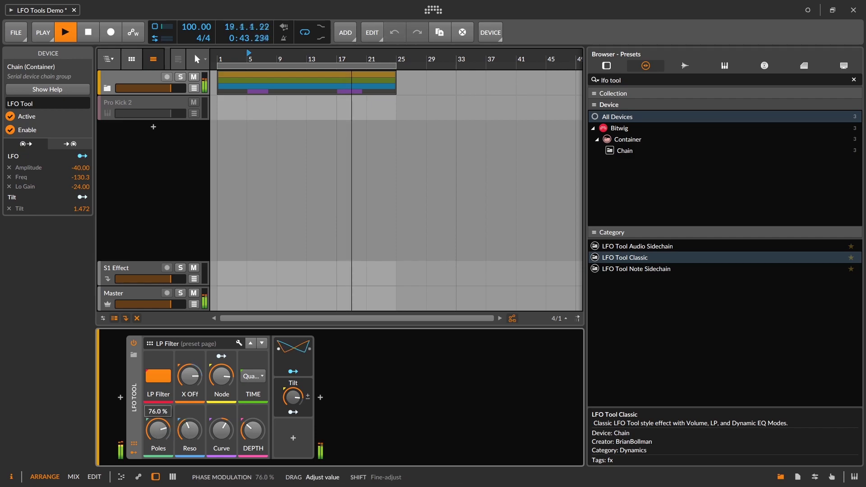
drag(158, 441, 157, 444)
Reduce Reso to its minimum, set X Off to about 3.68 kHz and raise the LP filter's DEPTH.
drag(250, 433, 250, 438)
drag(189, 432, 189, 438)
drag(252, 432, 253, 435)
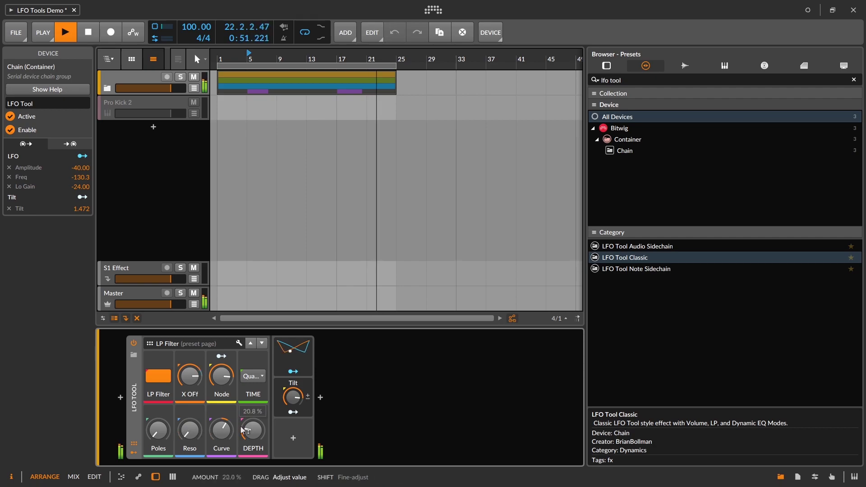
drag(189, 379, 189, 378)
drag(252, 431, 252, 401)
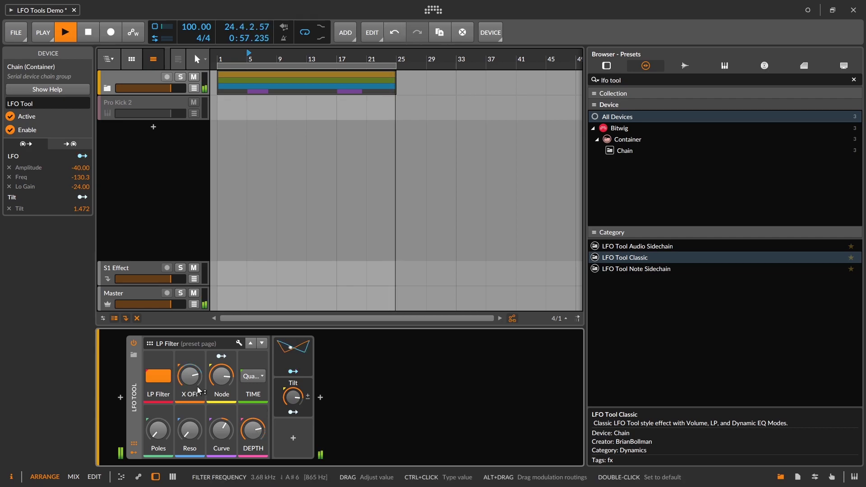
Stop playback, switch off LP Filter, and enable DYN EQ on the Dynamic EQ page with the arrangement playing.
key(space)
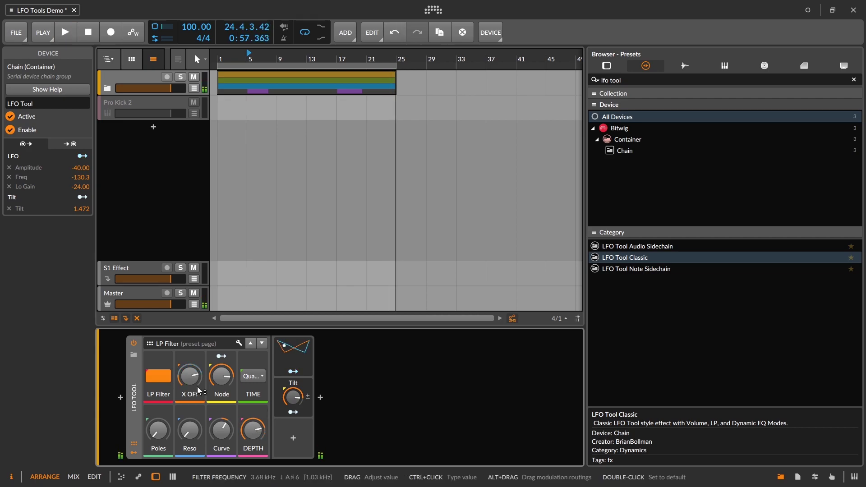
click(161, 379)
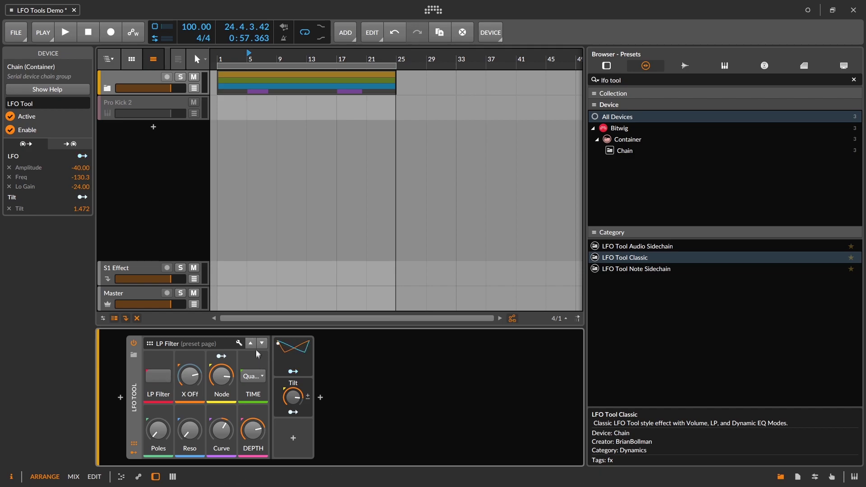
click(261, 344)
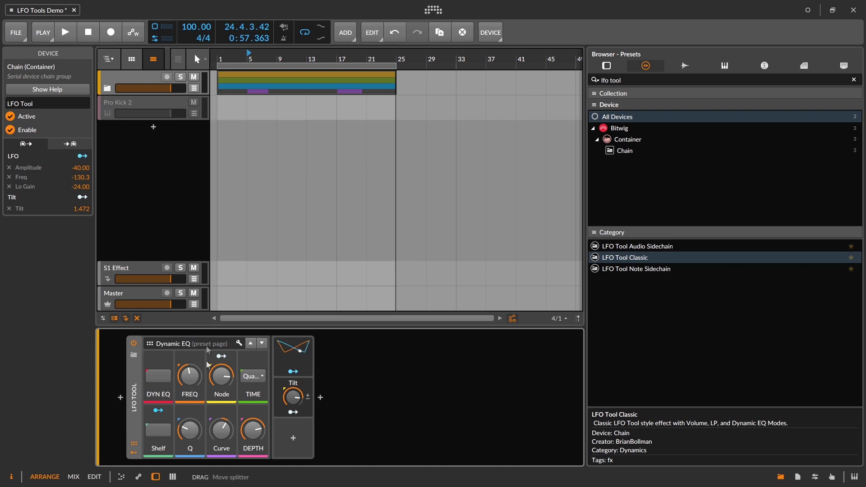
key(space)
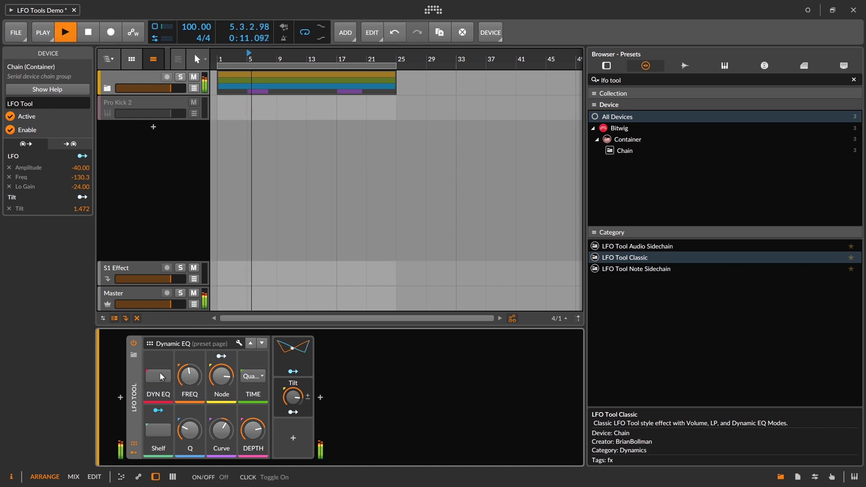
click(162, 377)
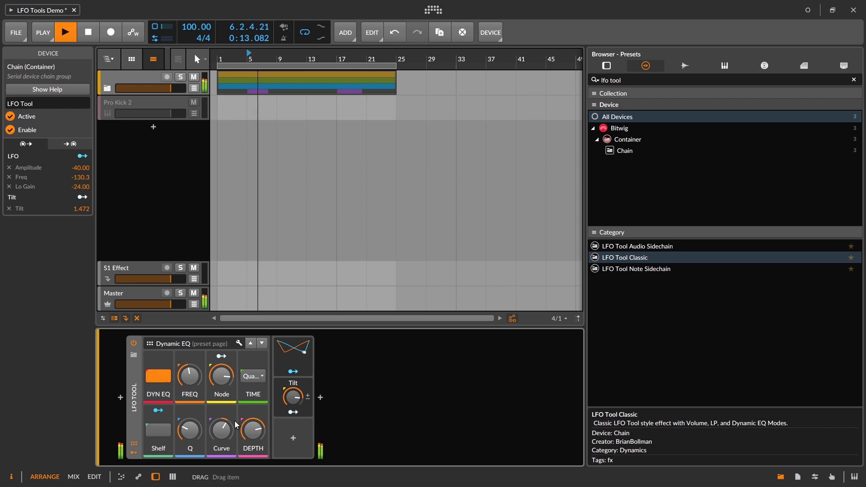
Raise the dynamic EQ's FREQ slightly and turn DEPTH up to its maximum.
drag(189, 380, 189, 374)
drag(254, 433, 255, 414)
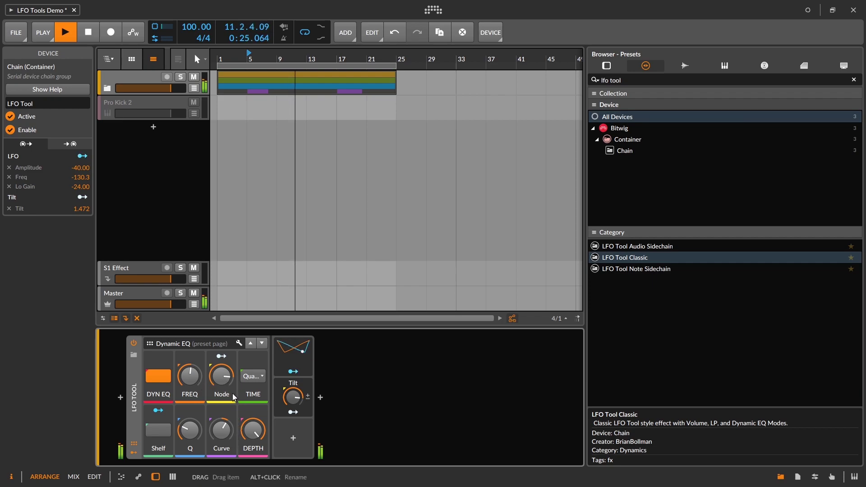
Lower the dynamic EQ's Node and Curve controls and set its TIME to Triplet quarter note.
drag(221, 376, 221, 404)
drag(190, 430, 221, 438)
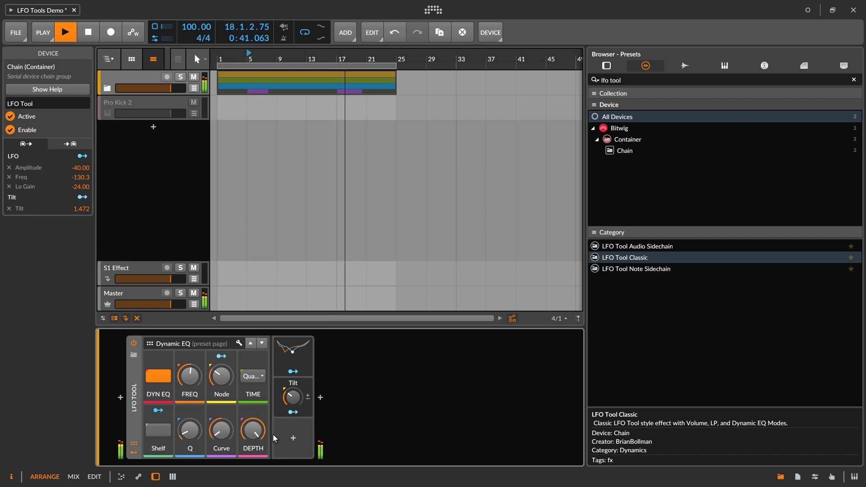
drag(223, 377, 224, 392)
click(255, 380)
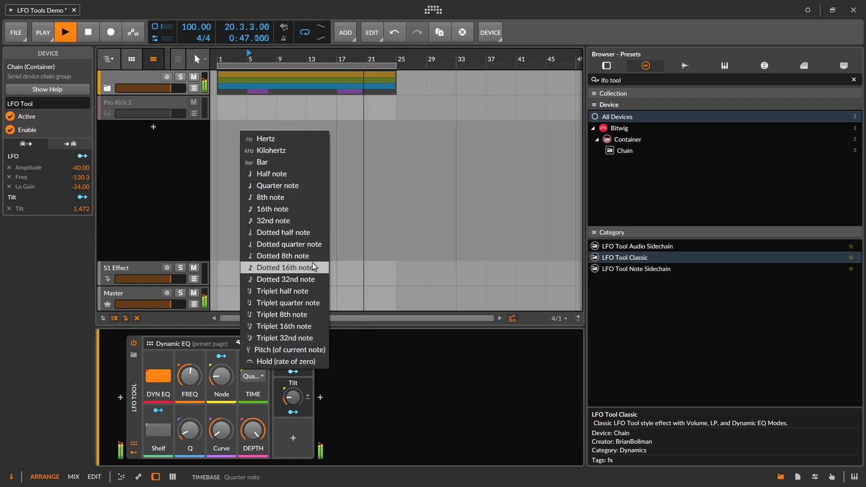
click(320, 303)
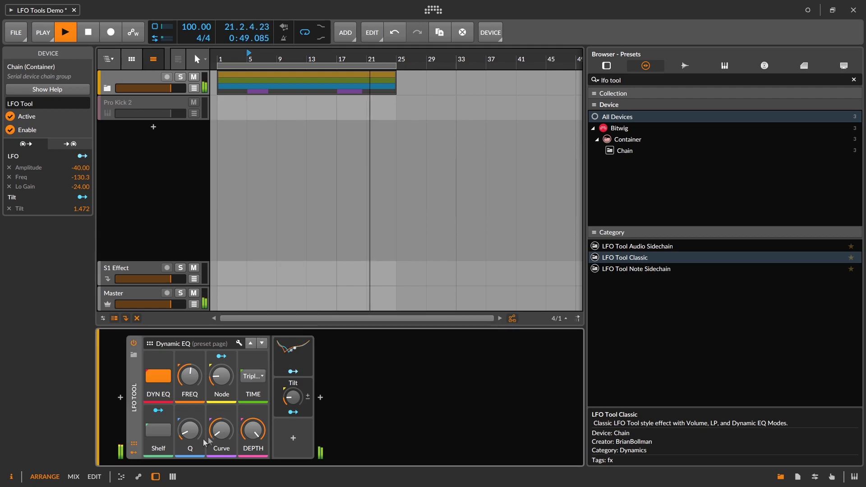
Switch on Shelf, raise FREQ, lower DEPTH and turn Curve up to its maximum.
click(153, 431)
mouse_move(189, 375)
mouse_down()
mouse_move(190, 342)
mouse_move(189, 402)
mouse_move(189, 363)
mouse_up()
drag(252, 430, 252, 446)
drag(221, 429, 221, 363)
Switch off Shelf, bring FREQ back down and return DEPTH to its maximum.
click(171, 427)
drag(189, 375, 189, 389)
drag(255, 421, 255, 383)
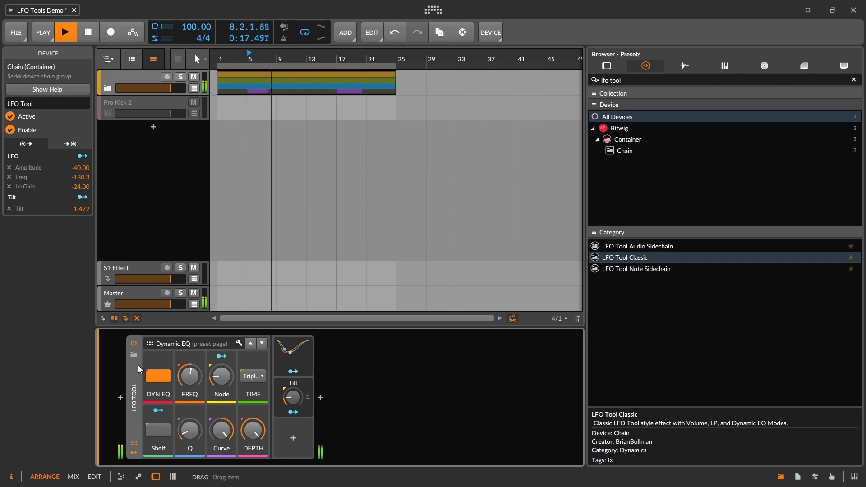
Switch off DYN EQ, stop playback, and inspect the LFO modulator's detailed settings.
click(158, 376)
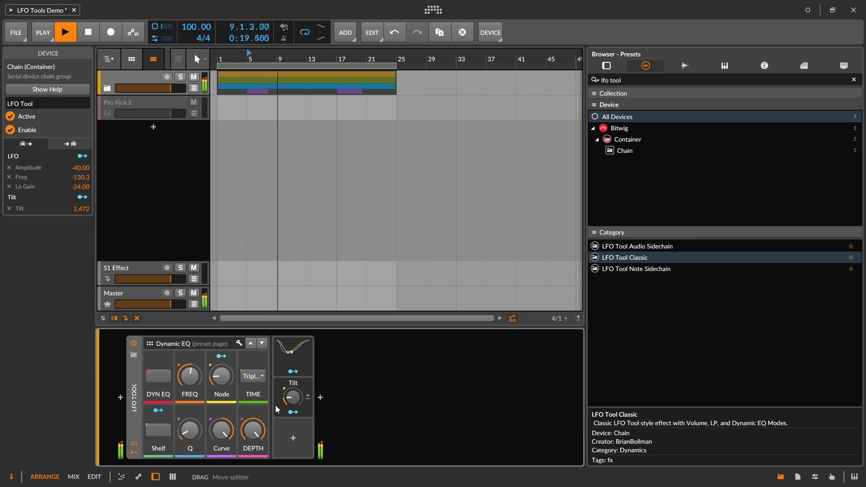
key(space)
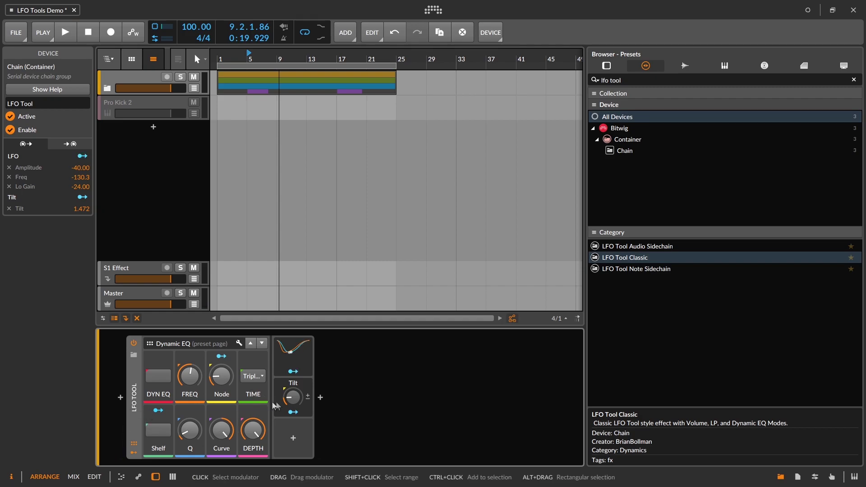
click(305, 342)
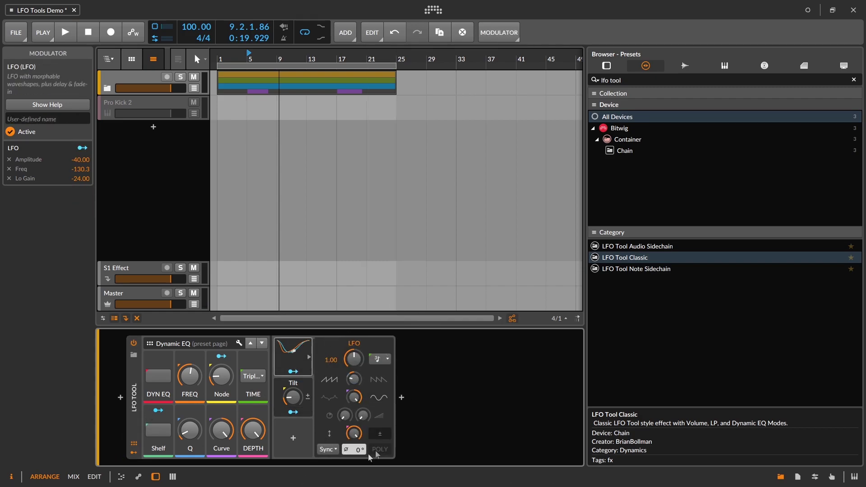
click(290, 345)
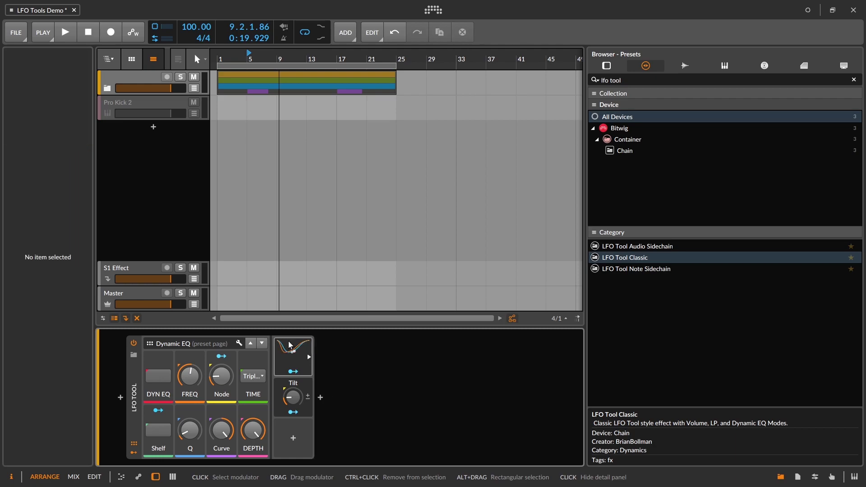
Hide the LFO Tool's modulators, reveal its nested device chain and show the Volume remote controls page.
click(131, 376)
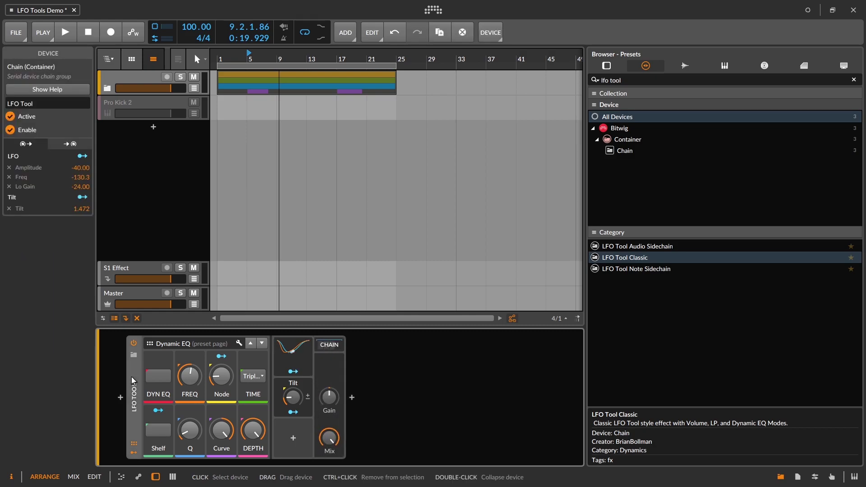
click(134, 452)
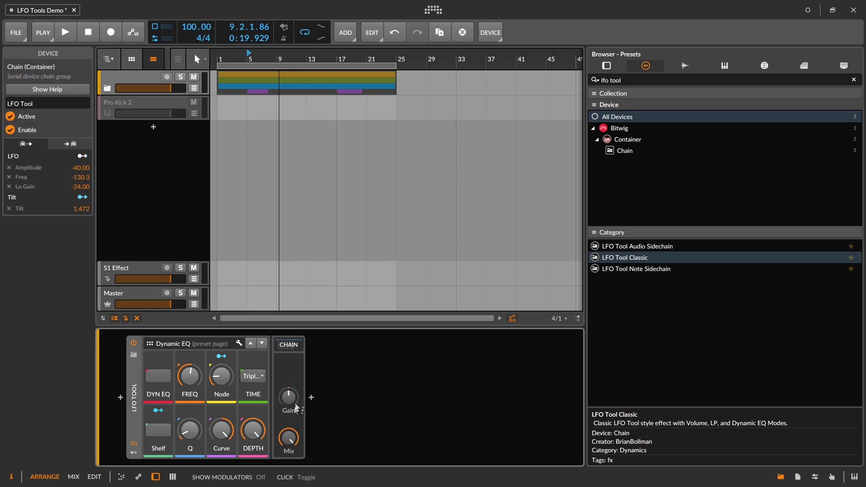
click(288, 345)
click(253, 344)
click(253, 344)
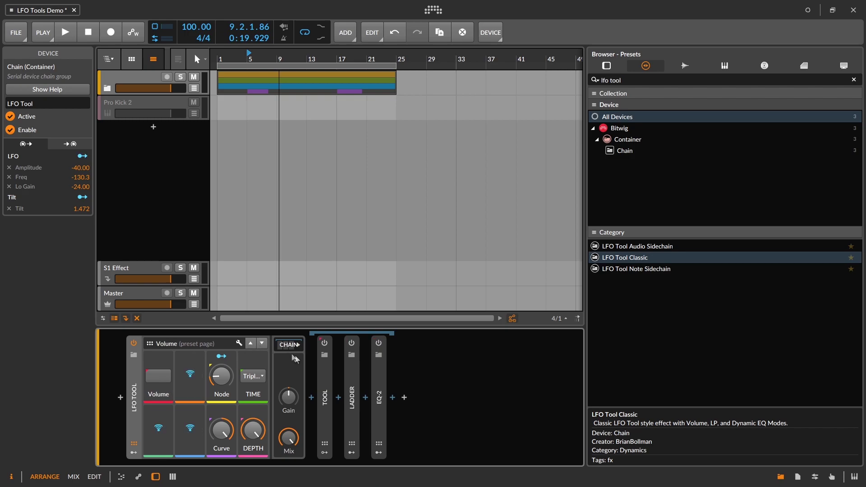
Expand the nested Tool device, check how the Volume switch enables and disables it, and collapse it again.
click(323, 388)
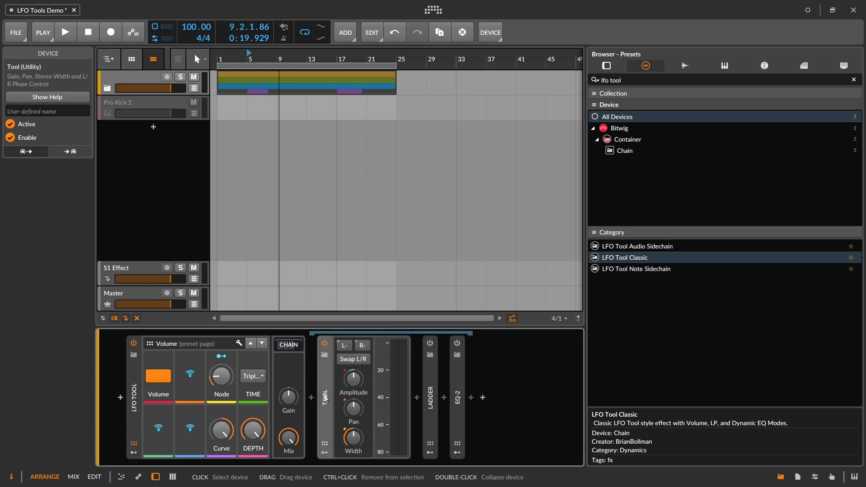
click(158, 375)
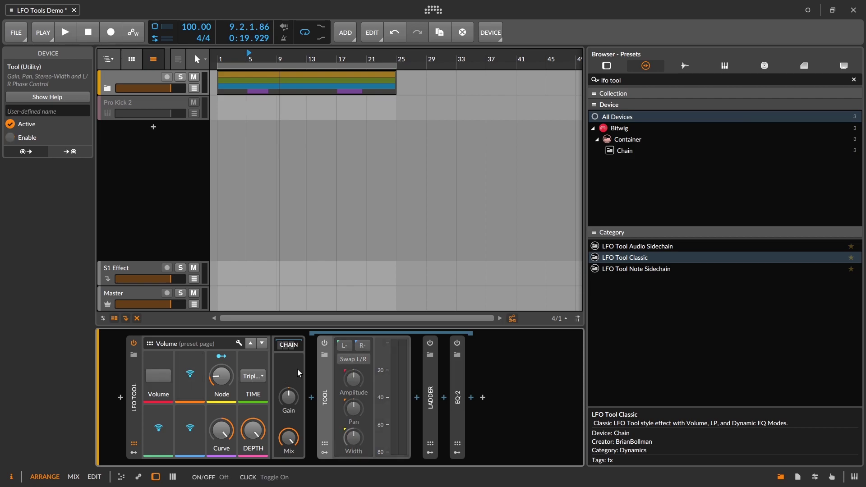
click(328, 372)
Enable LP Filter on the LP Filter page and expand the nested Ladder device.
click(264, 343)
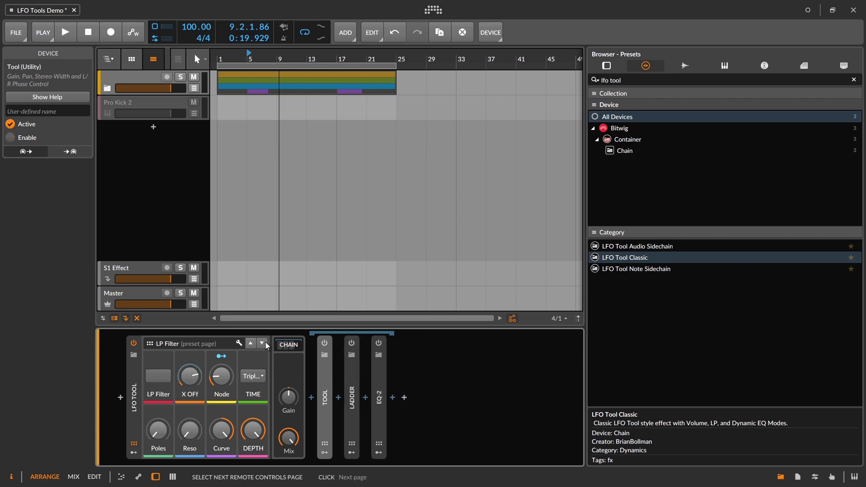
click(151, 378)
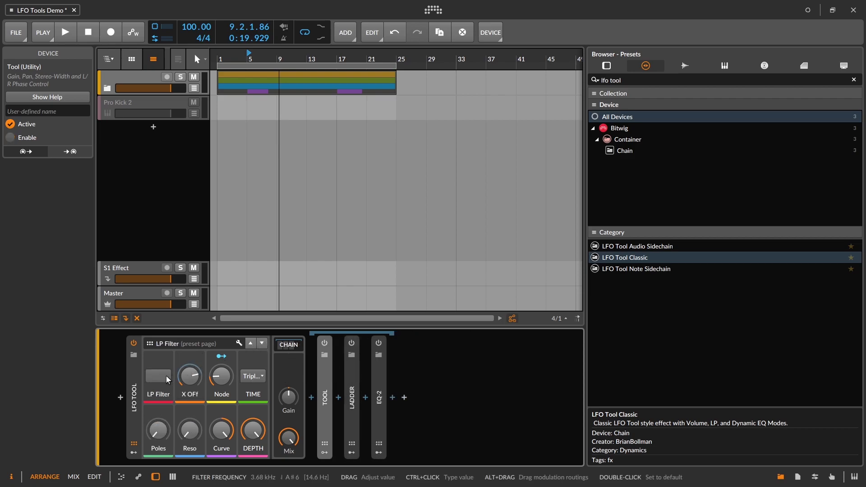
click(351, 381)
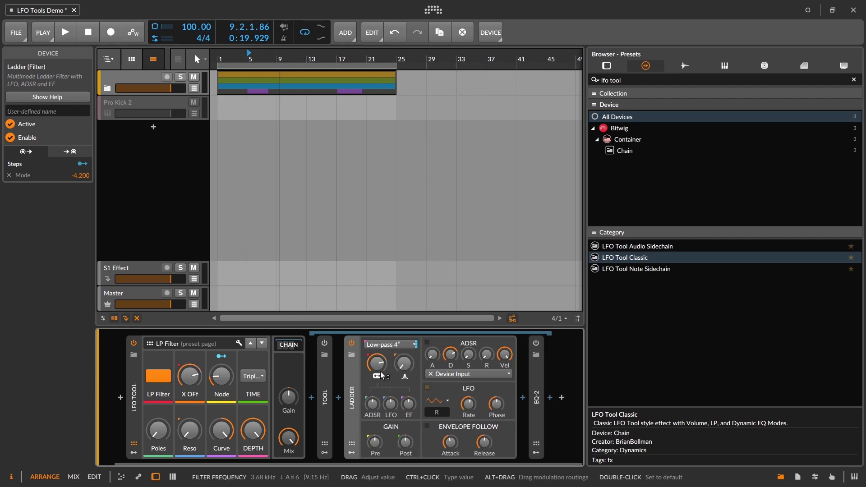
Set the LP filter's TIME to Half note, reduce DEPTH and adjust X Off.
click(252, 376)
click(314, 172)
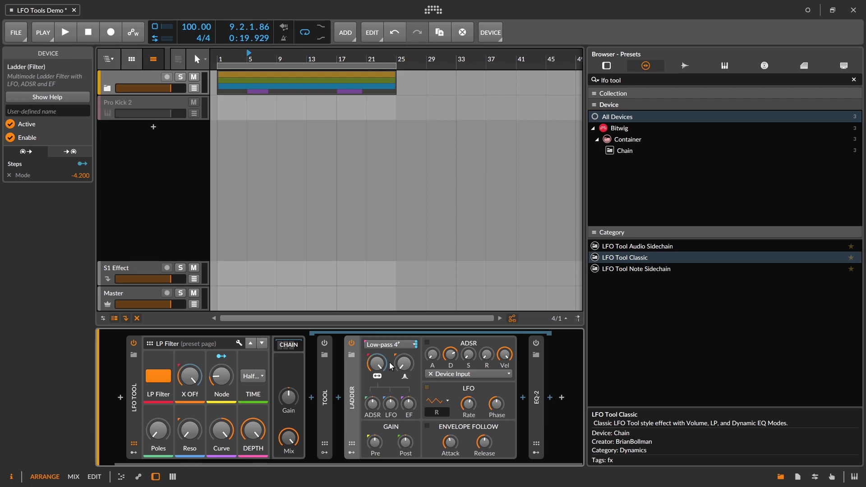
drag(254, 434, 255, 459)
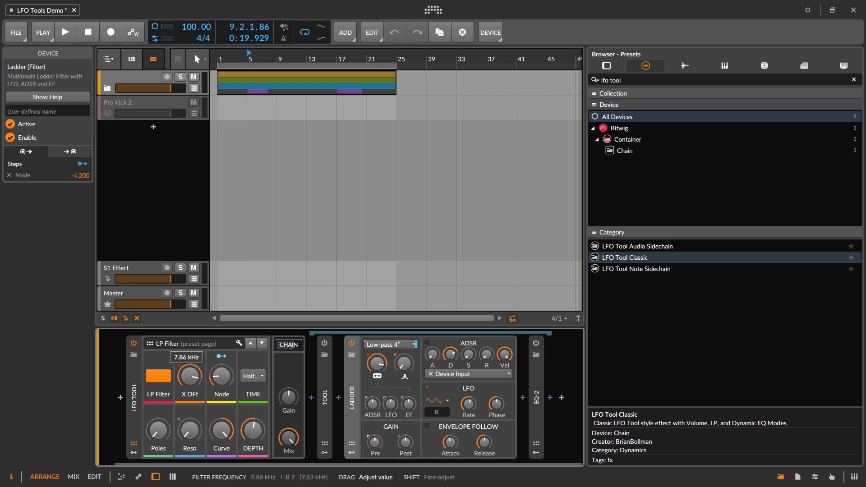
drag(190, 377, 190, 381)
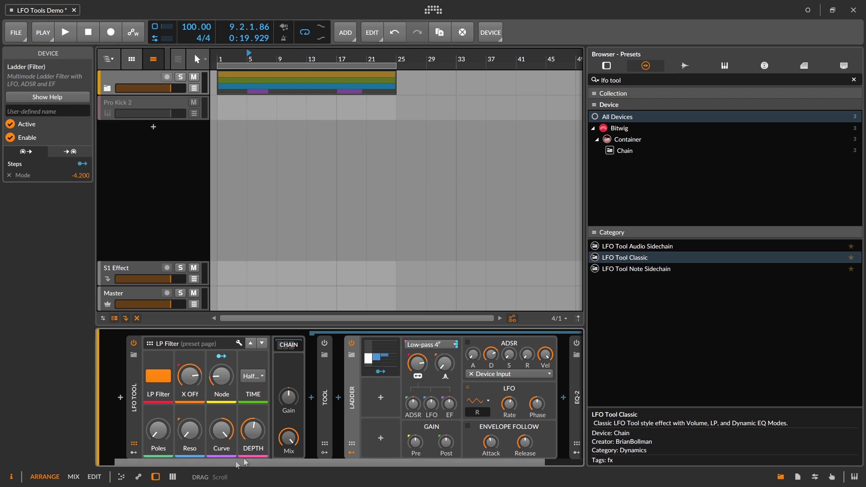
Show the Ladder's modulators, review its filter mode list, and try the Poles and Reso controls.
click(445, 343)
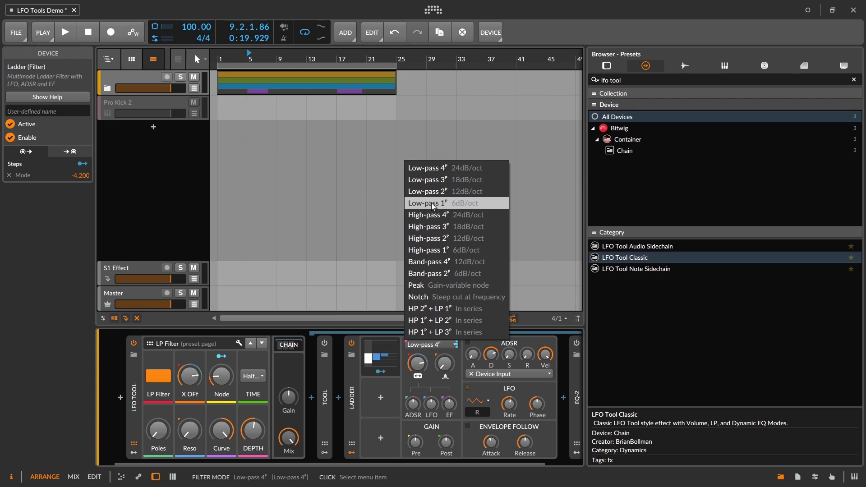
click(165, 415)
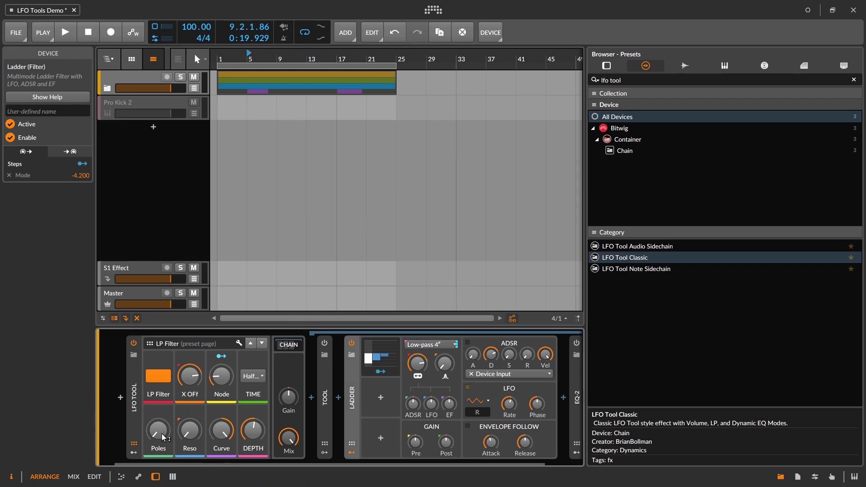
mouse_move(158, 430)
mouse_down()
mouse_move(157, 382)
mouse_move(157, 447)
mouse_up()
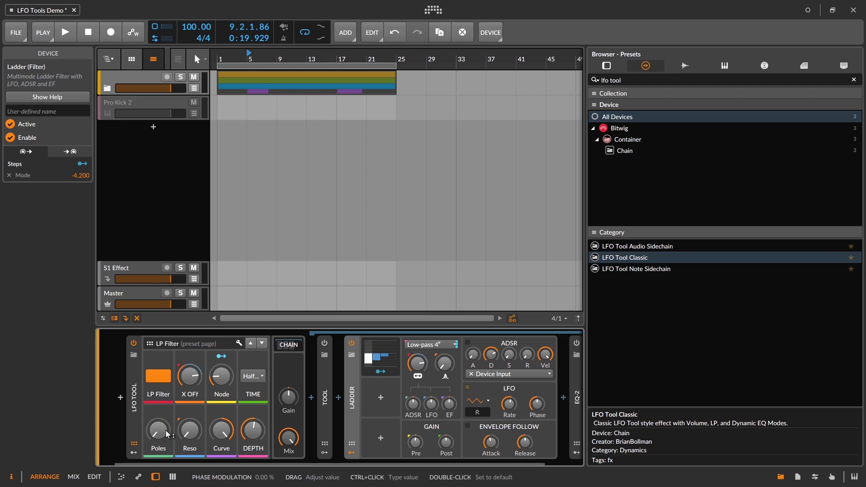
drag(166, 430, 171, 417)
mouse_move(162, 433)
mouse_down()
mouse_move(160, 420)
mouse_move(161, 434)
mouse_up()
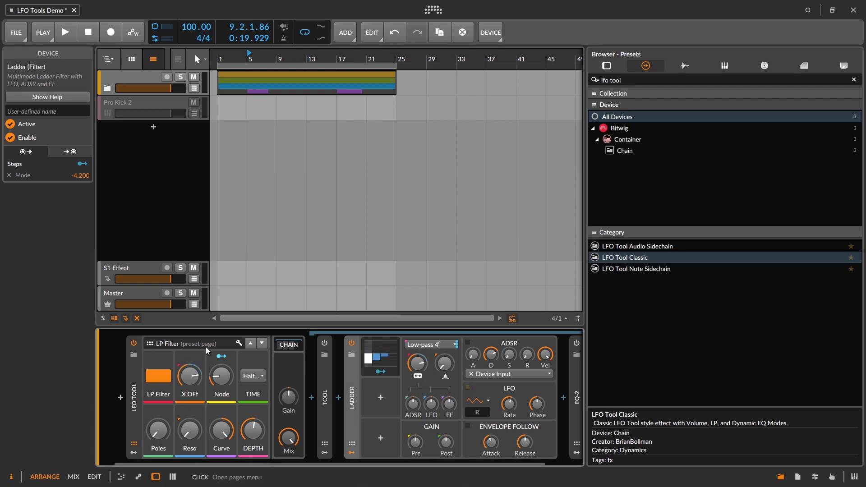
drag(190, 431, 189, 431)
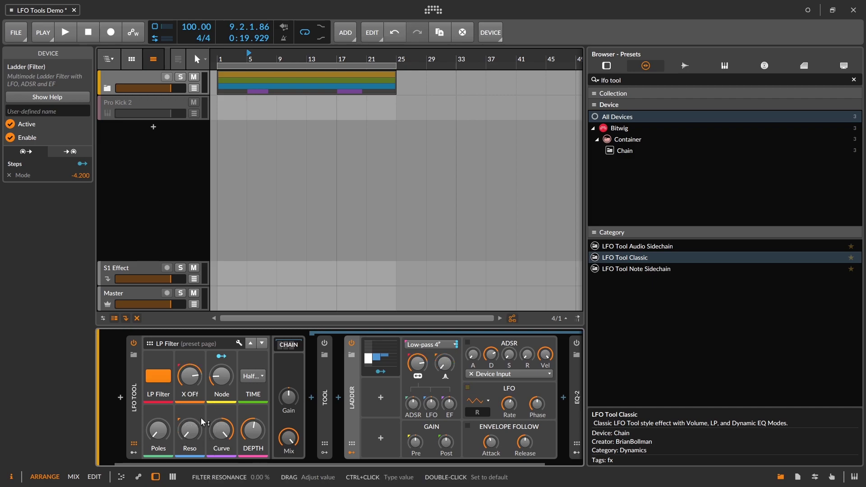
Switch off LP Filter, collapse the Ladder device and hide its modulators.
click(166, 377)
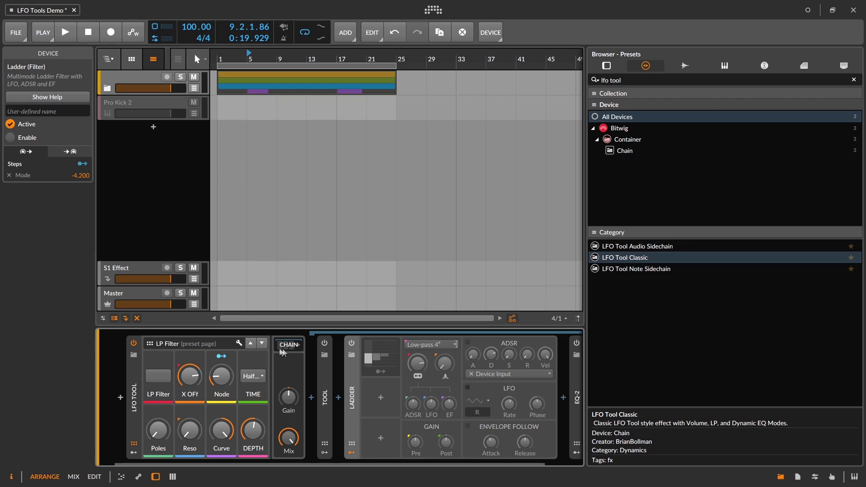
double_click(350, 378)
click(351, 453)
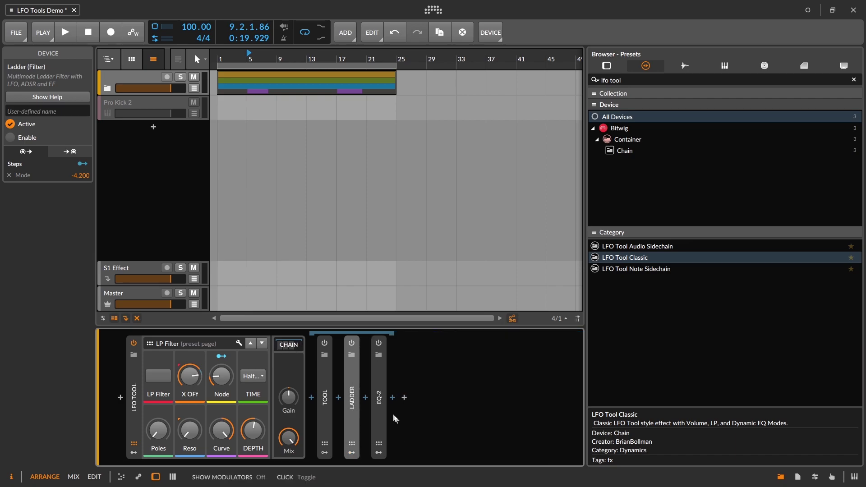
Enable DYN EQ on the Dynamic EQ page, expand the nested EQ-2 device and switch on Shelf.
click(250, 344)
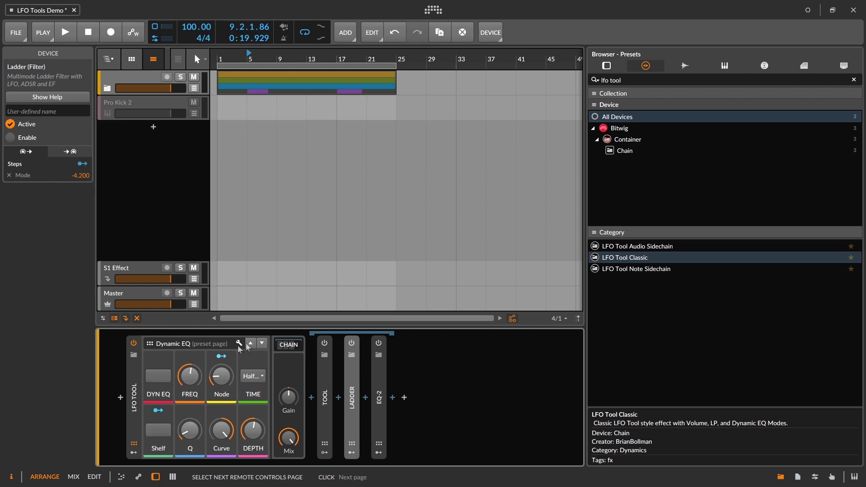
double_click(377, 381)
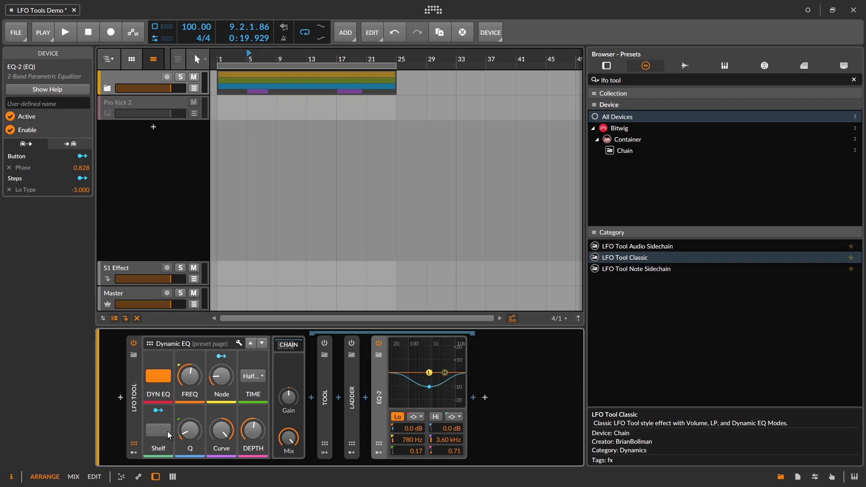
click(154, 429)
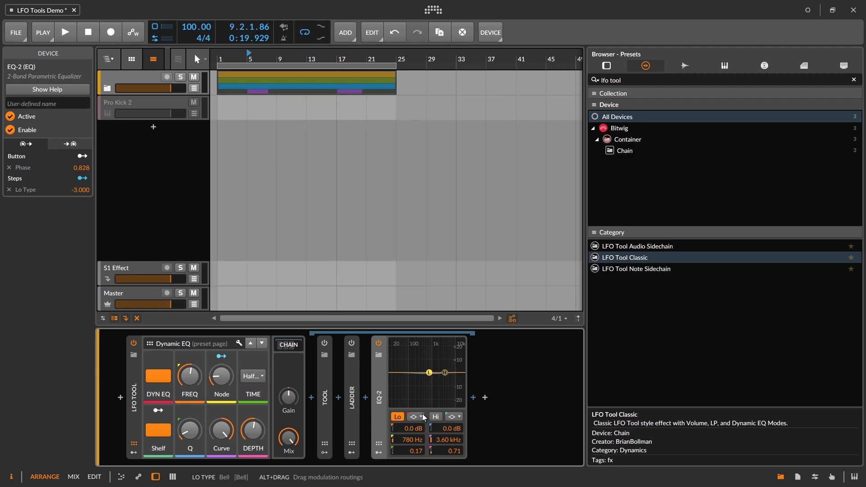
Play the arrangement while toggling Shelf off and back on to compare the EQ-2 response, and stop playback.
key(space)
click(161, 430)
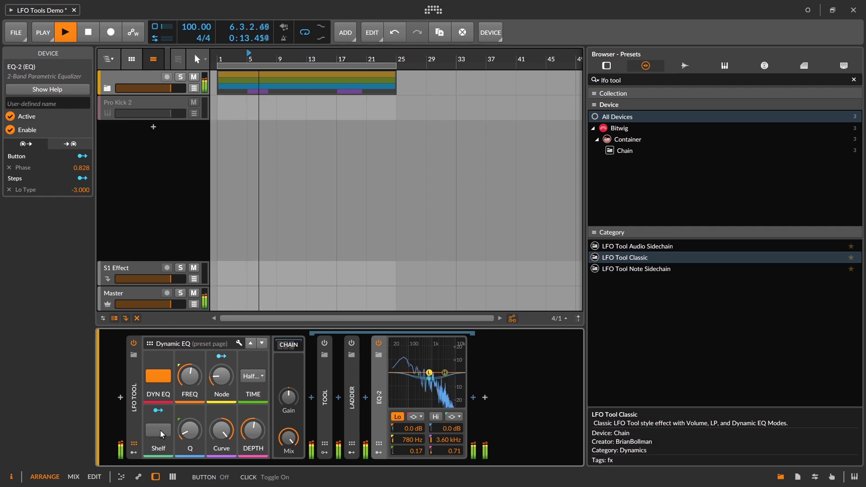
click(160, 430)
key(space)
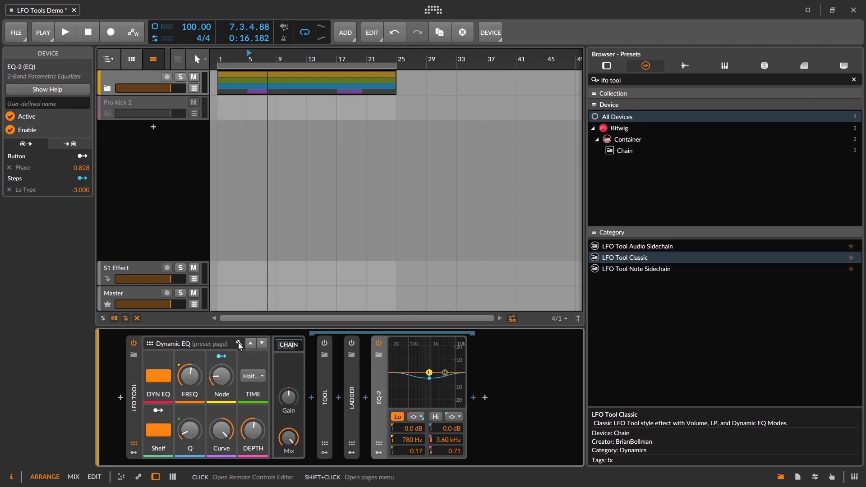
In the Remote Controls Editor, replace the Dynamic EQ page's Shelf control with EQ-2's Lo Type parameter, and close the editor.
click(239, 343)
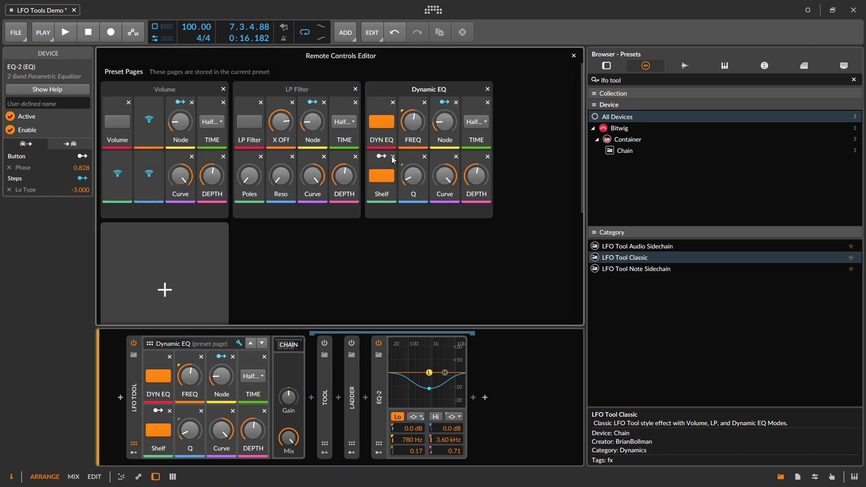
click(393, 157)
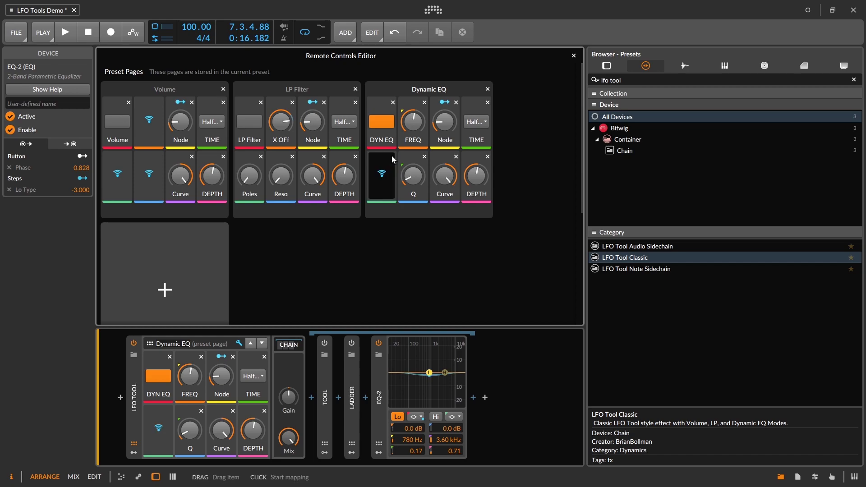
click(157, 435)
click(409, 417)
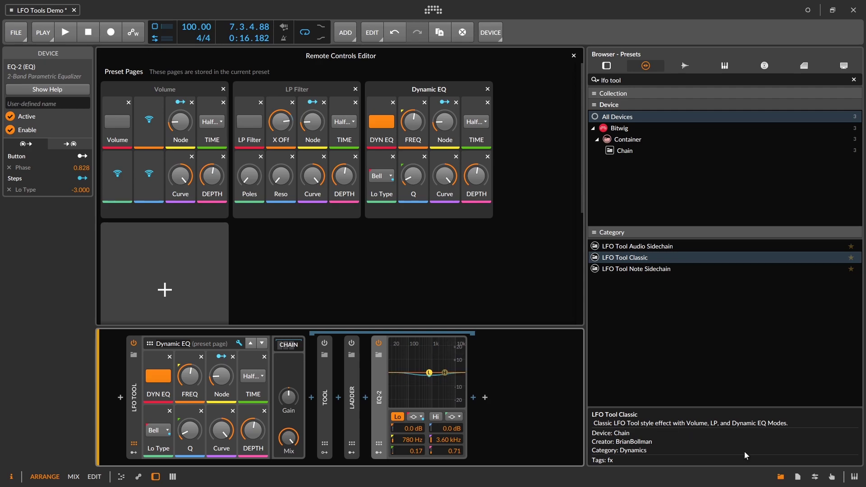
click(573, 56)
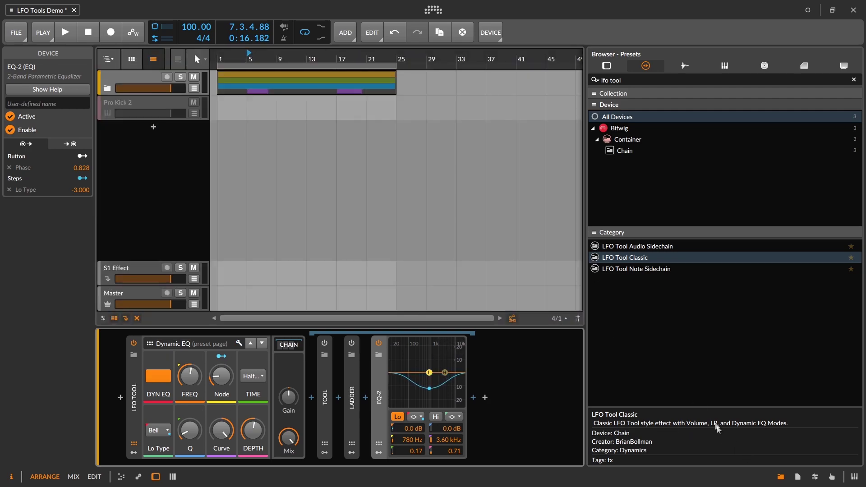
Close the browser and play the arrangement while switching the Dynamic EQ page's Lo Type to Low-shelf, and stop playback.
click(781, 477)
key(space)
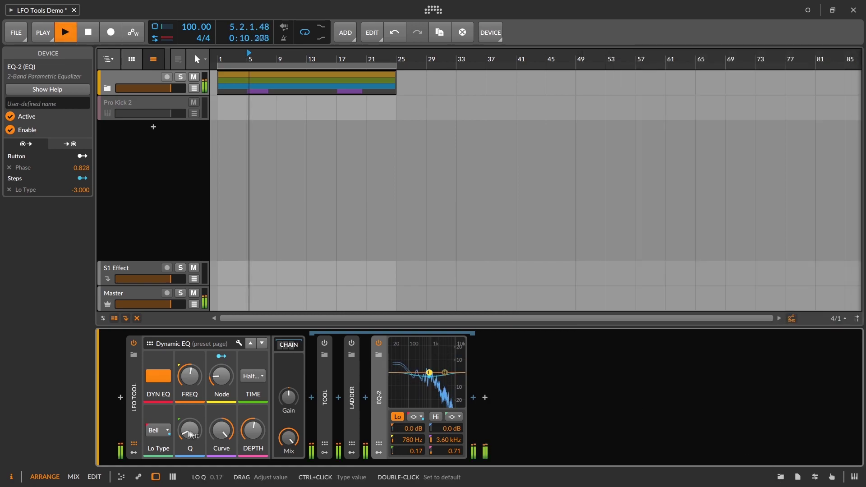
click(153, 430)
click(166, 415)
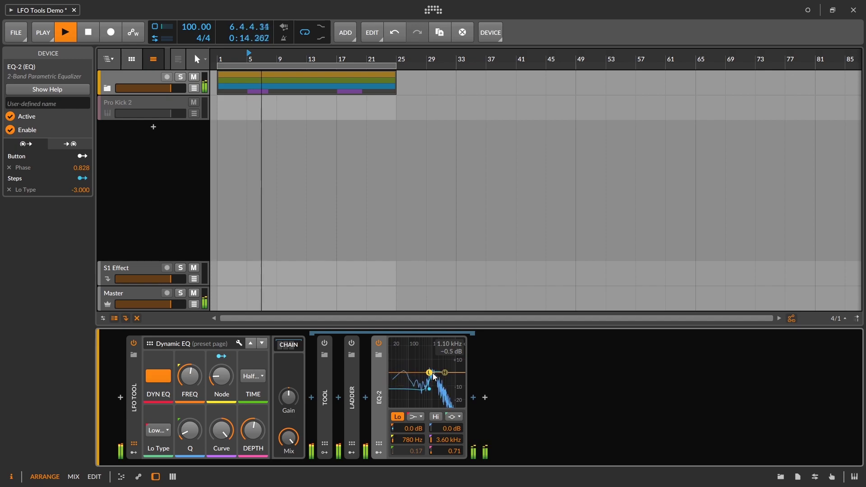
key(space)
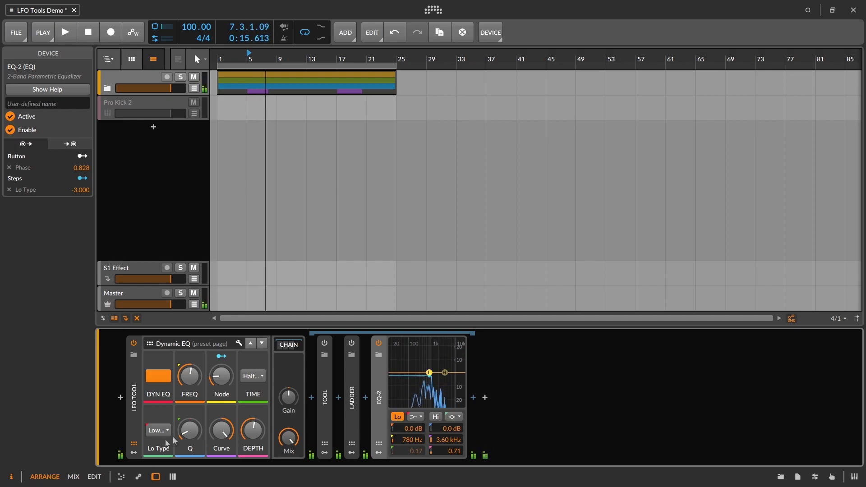
Set Lo Type to High-pass (2-pole) on the Dynamic EQ page and adjust the Q control.
click(152, 433)
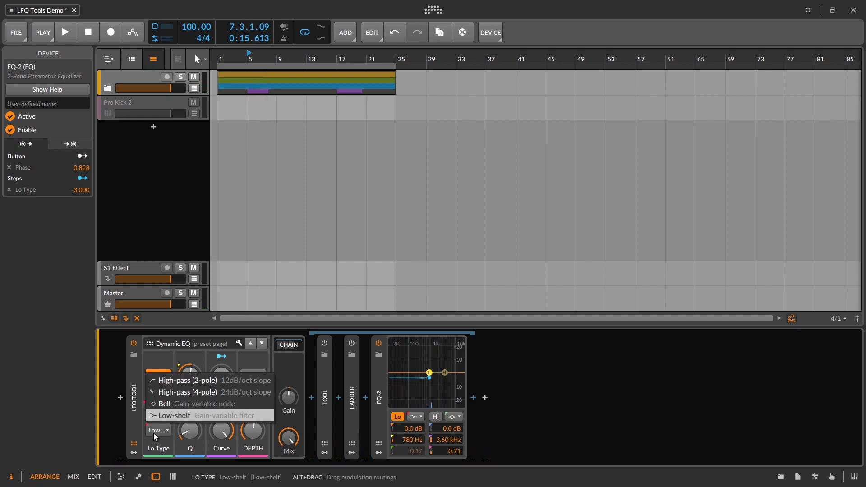
click(182, 381)
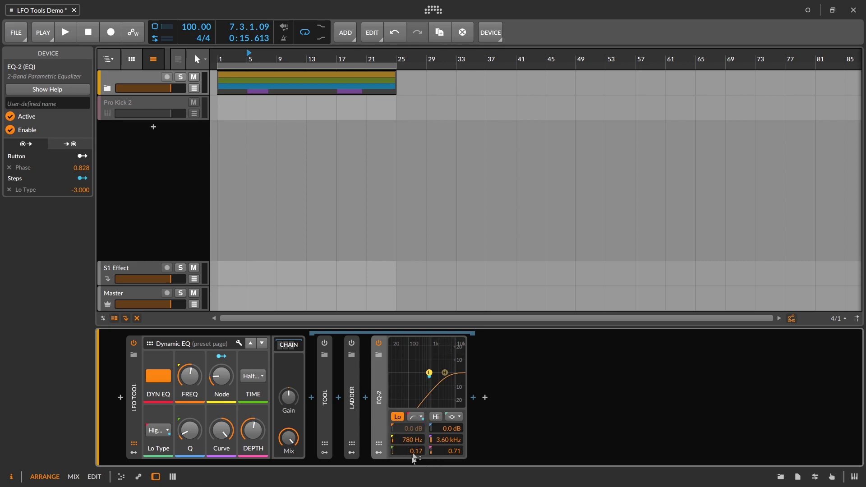
drag(198, 435, 198, 421)
Delete the LFO Tool Classic device from the group track.
click(137, 383)
key(Delete)
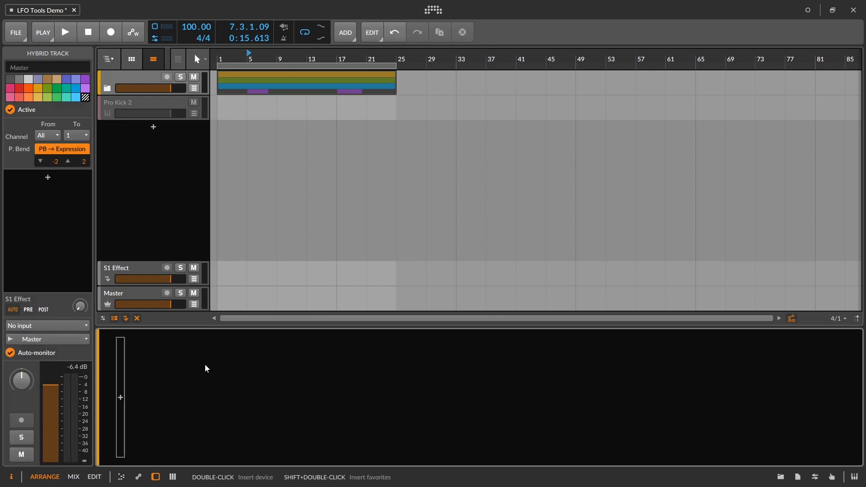
Reopen the browser and search the samples for "kick loop".
click(780, 476)
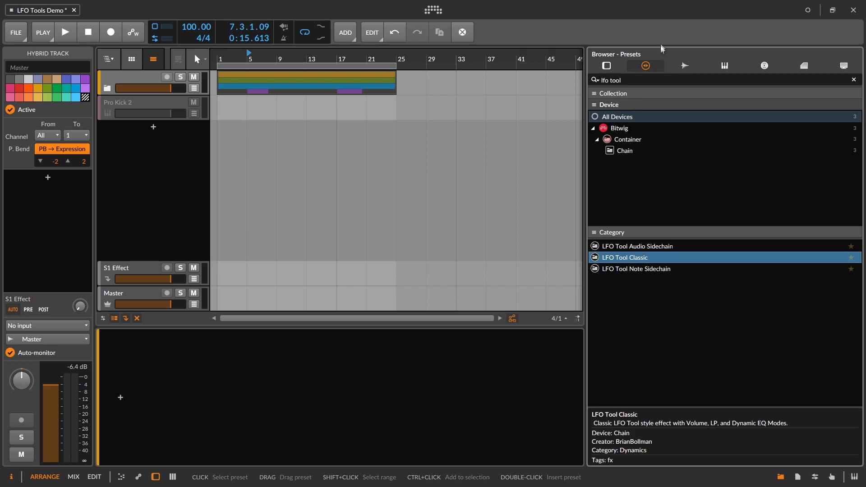
click(674, 68)
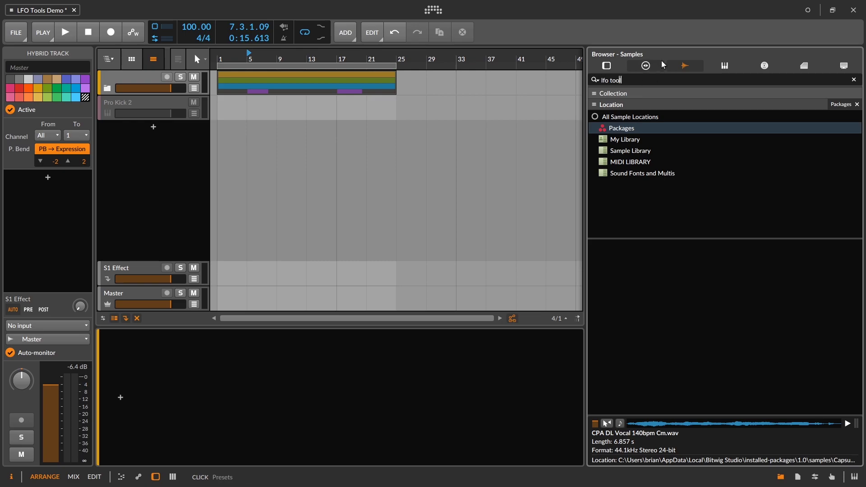
key(BackSpace)
key(BackSpace)
key(BackSpace)
key(BackSpace)
key(BackSpace)
key(BackSpace)
key(BackSpace)
key(BackSpace)
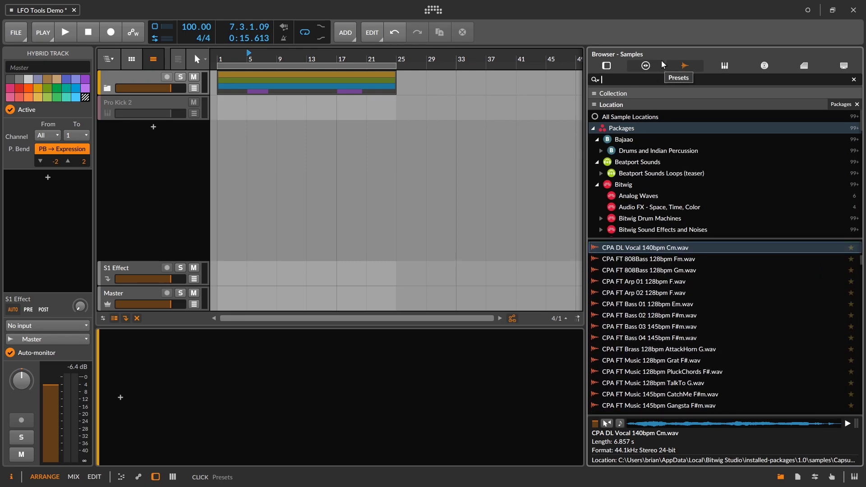
text(kick)
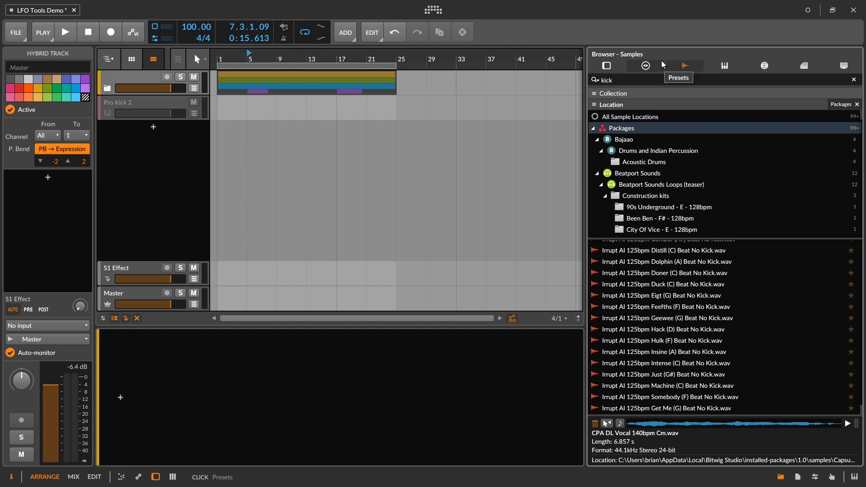
text( loop)
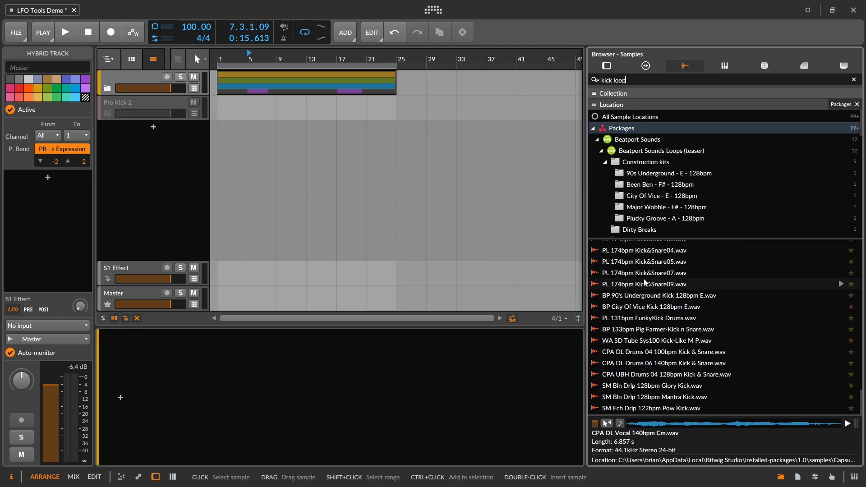
Place the sample BP 90's Underground Kick 128bpm E.wav at bar 1 on a new track below Pro Kick 2.
click(635, 295)
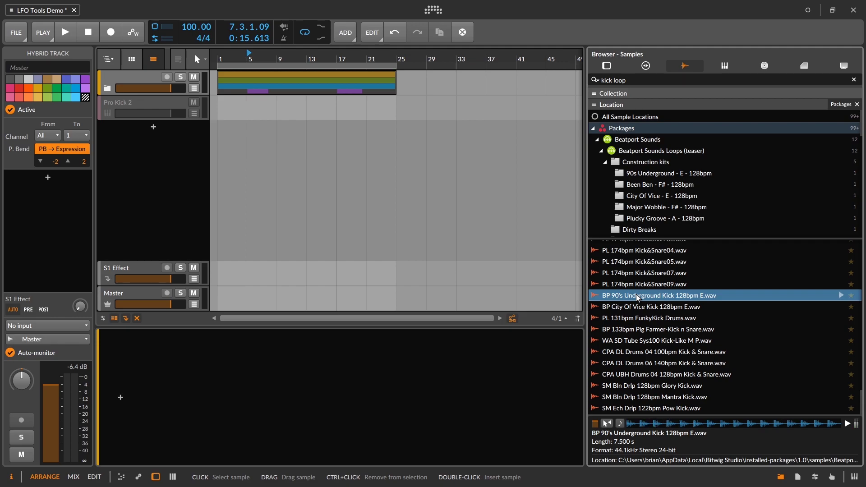
drag(636, 294, 233, 126)
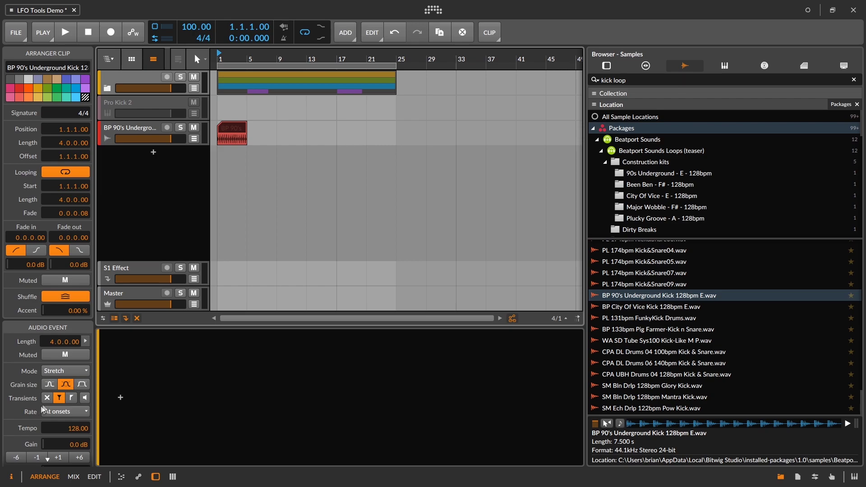
Lower the kick clip's gain to -6.0 dB and set the project tempo to 120 BPM.
click(13, 459)
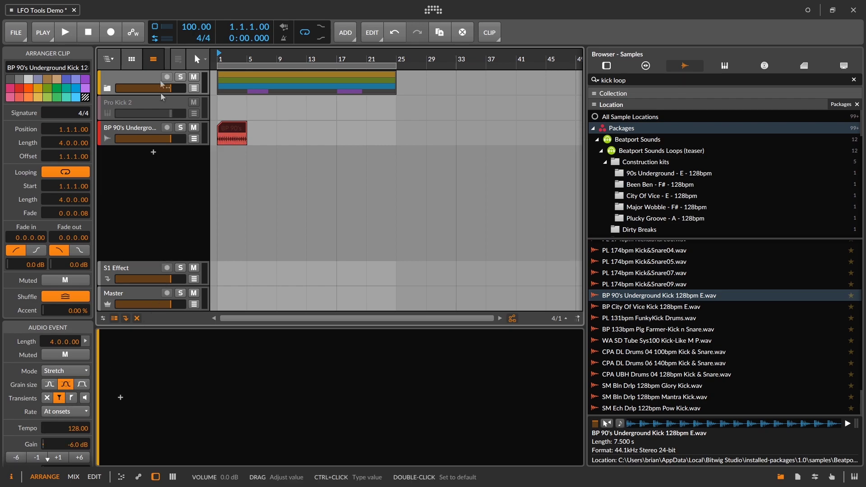
drag(190, 29, 189, 22)
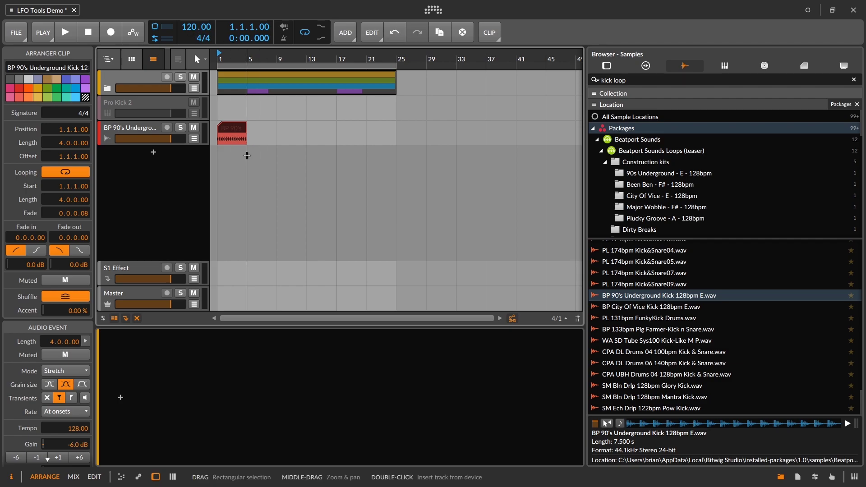
During playback, extend the looped kick clip to 24 bars and lower its track volume to -7.7 dB.
key(space)
drag(171, 138, 165, 139)
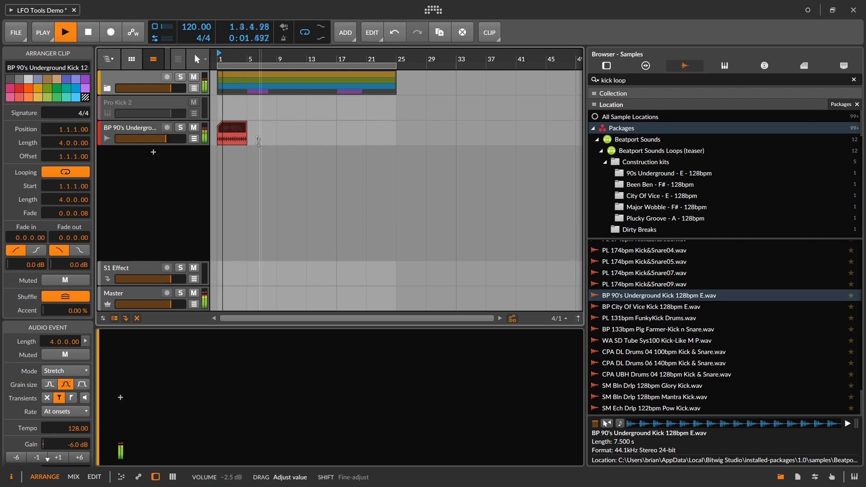
drag(247, 141, 396, 140)
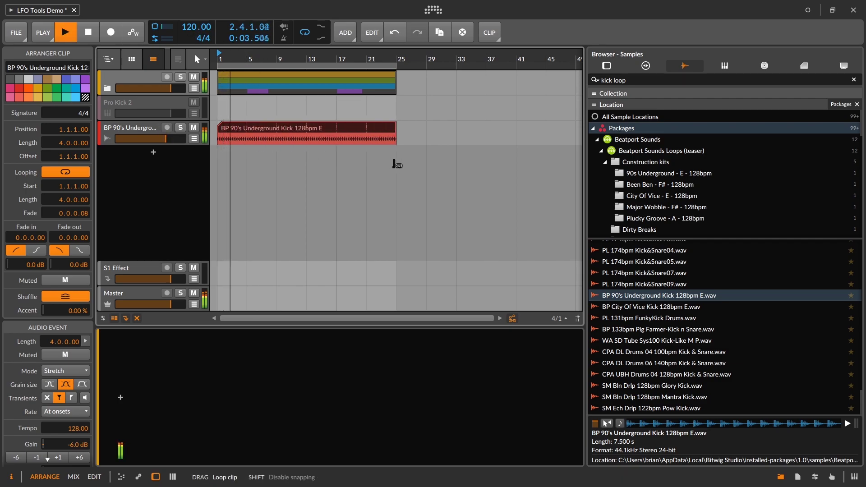
drag(164, 142, 157, 142)
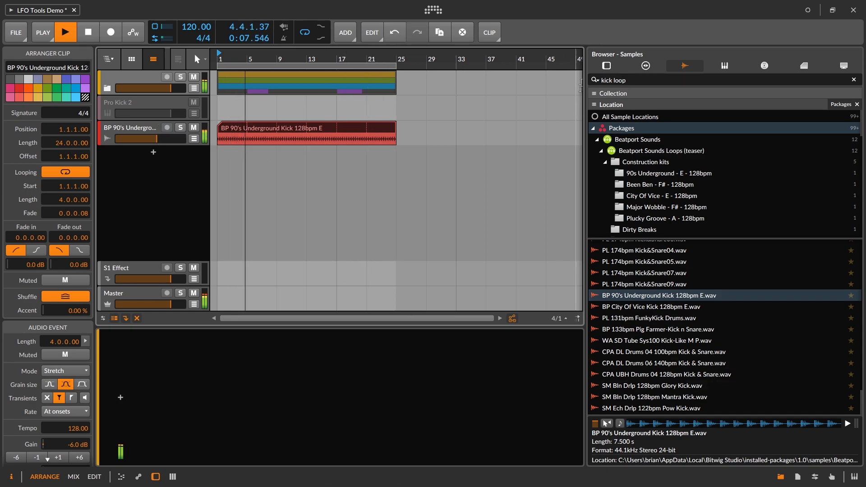
Stop playback and search the browser's presets for "lfo tool".
click(606, 66)
key(space)
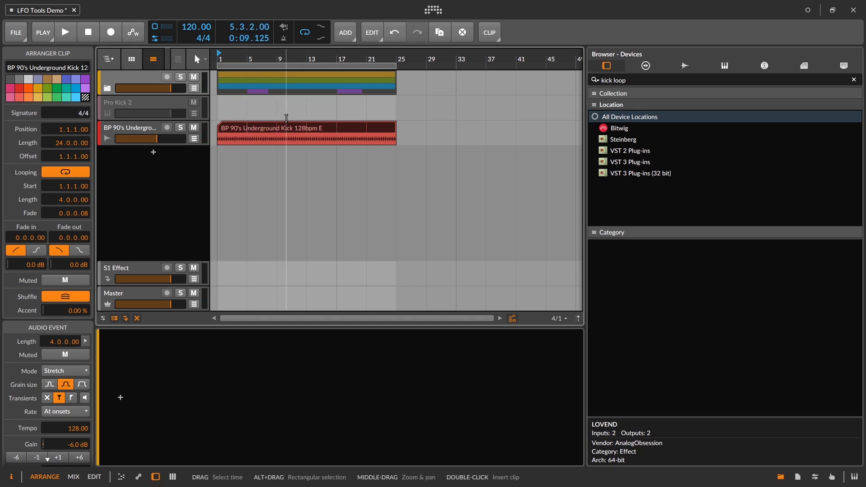
click(646, 66)
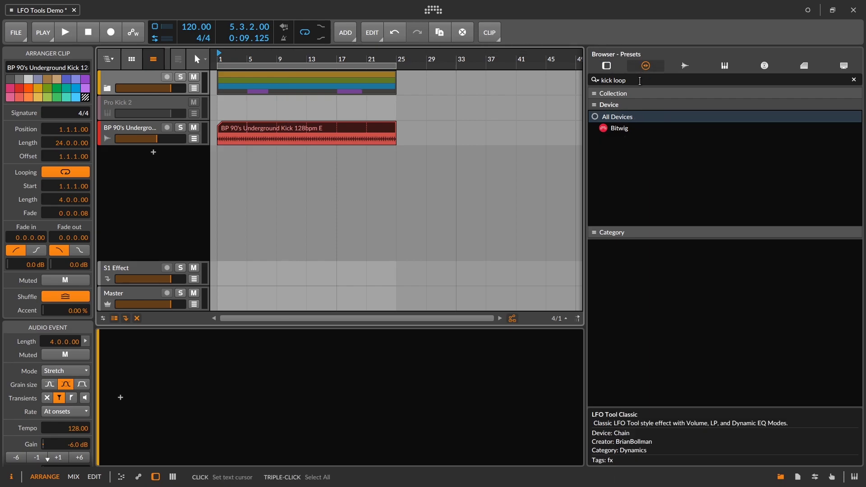
click(639, 80)
key(BackSpace)
key(BackSpace)
key(BackSpace)
key(BackSpace)
key(BackSpace)
key(BackSpace)
key(BackSpace)
key(BackSpace)
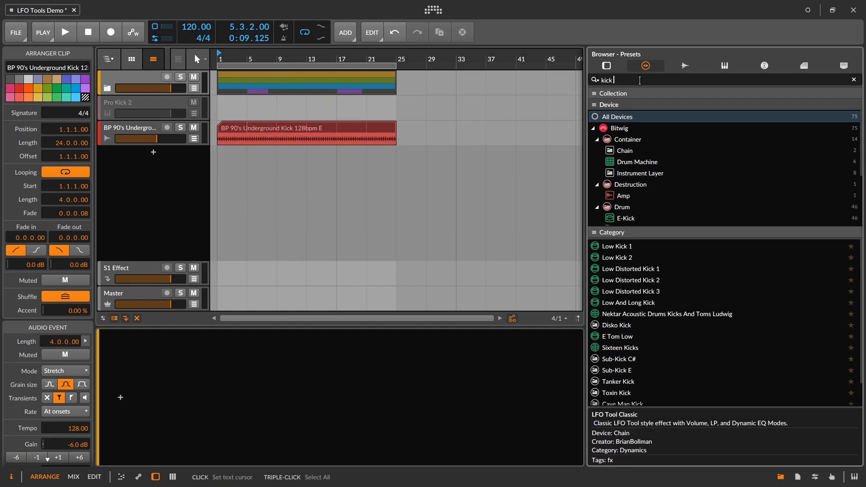
text(lfo tool)
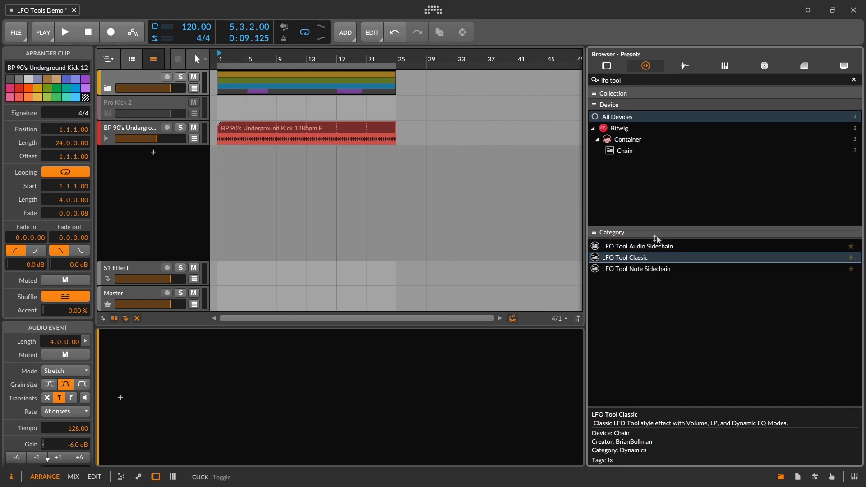
Load the LFO Tool Audio Sidechain preset onto the group track and show its Audio Sidechain modulator's details.
drag(625, 247, 128, 82)
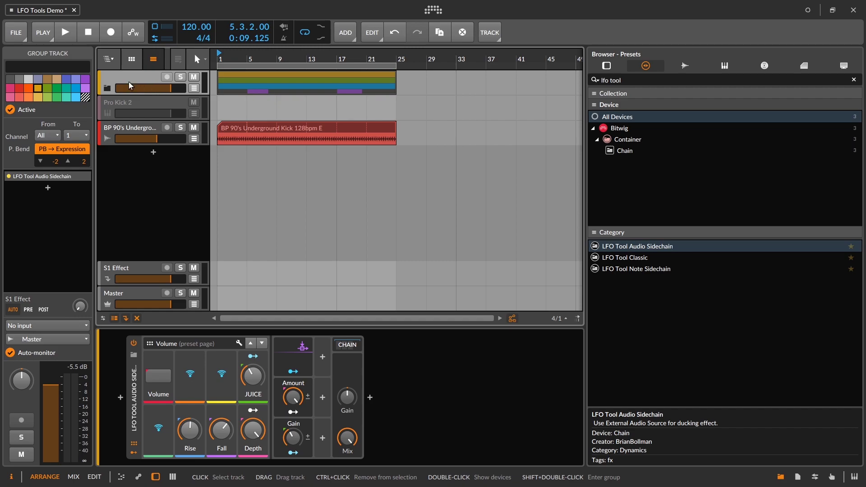
click(298, 348)
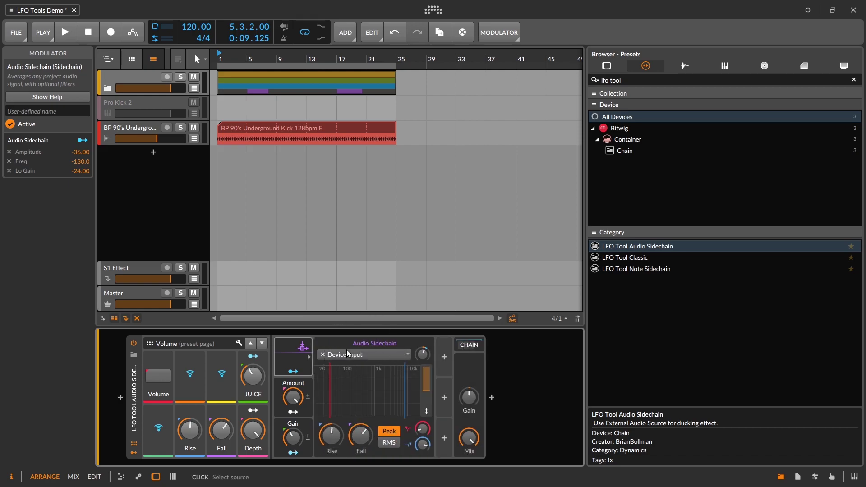
Mute the kick loop track, start playback and reselect the group track to show its device.
click(203, 130)
key(space)
click(152, 80)
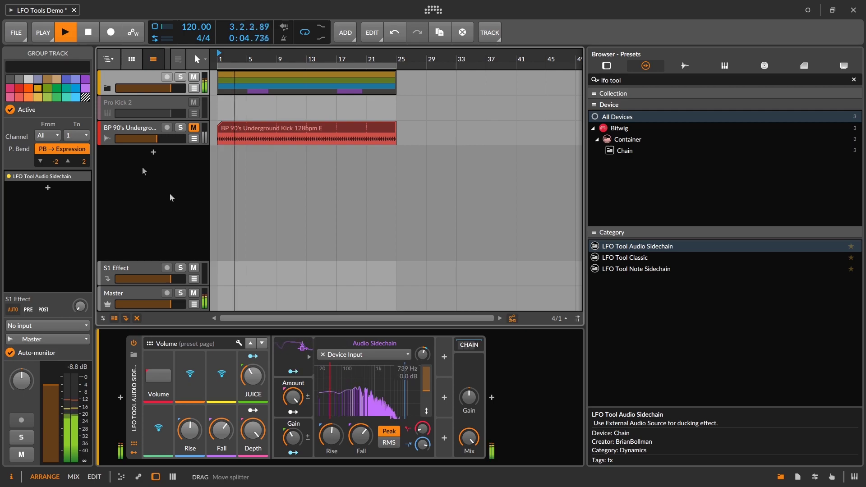
Rename the kick loop's audio track to Kick.
click(117, 133)
click(43, 67)
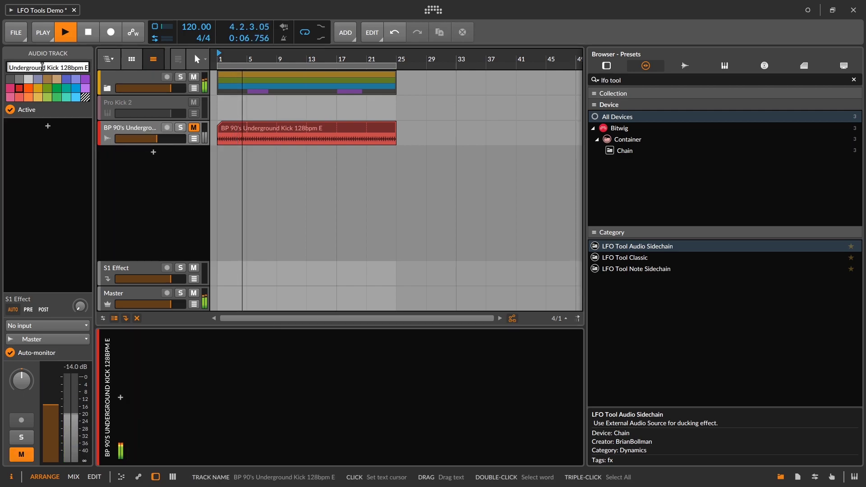
key(ctrl+a)
text(Kic)
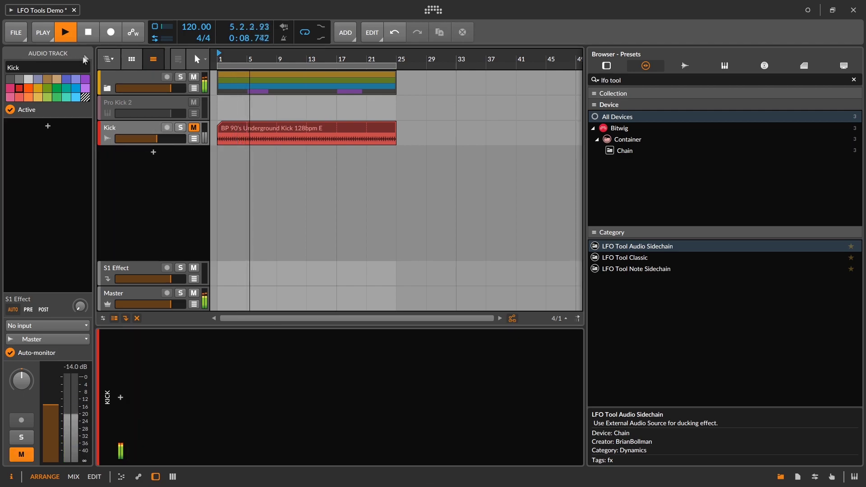
Set the Audio Sidechain modulator's source on the group track to Kick (PRE).
click(127, 74)
click(373, 355)
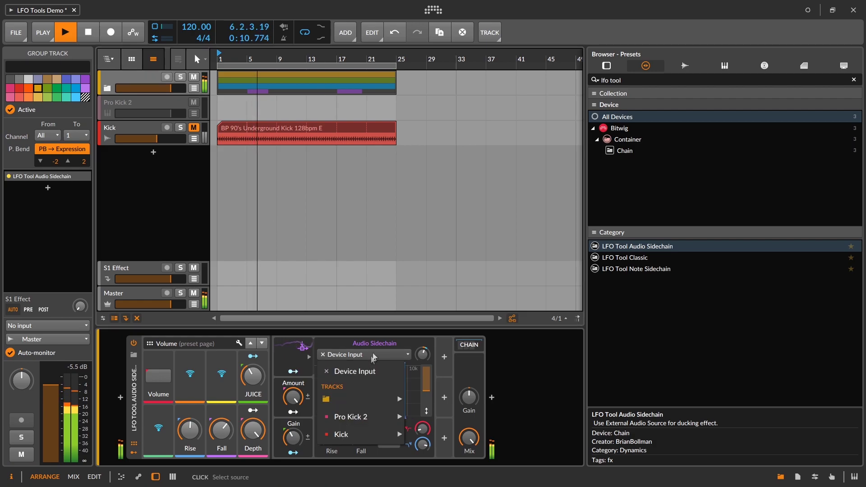
mouse_move(386, 435)
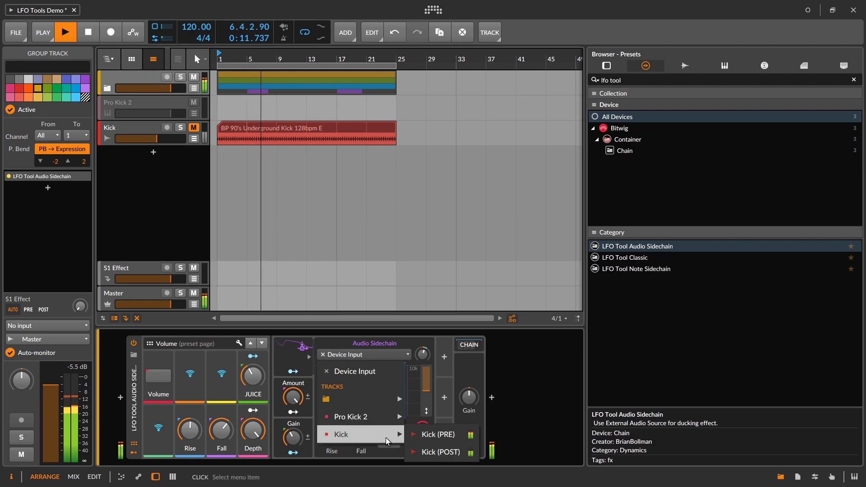
click(438, 434)
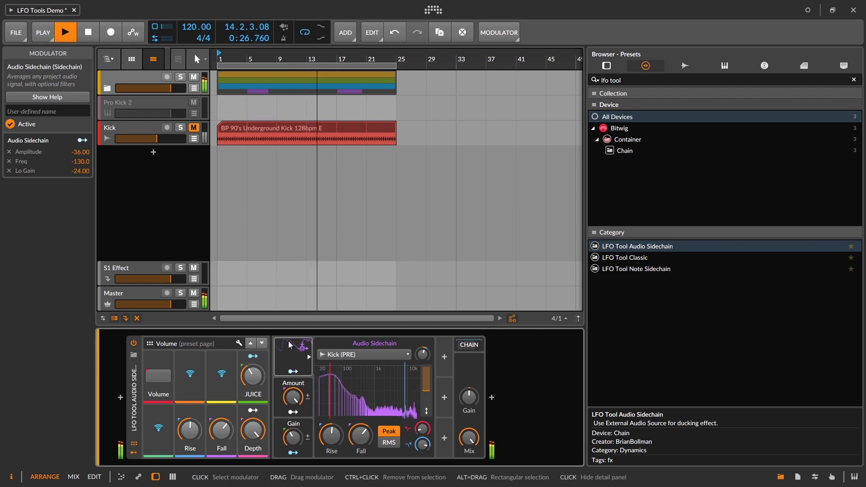
Enable Volume in the LFO Tool Audio Sidechain device and unmute the Kick track.
click(172, 382)
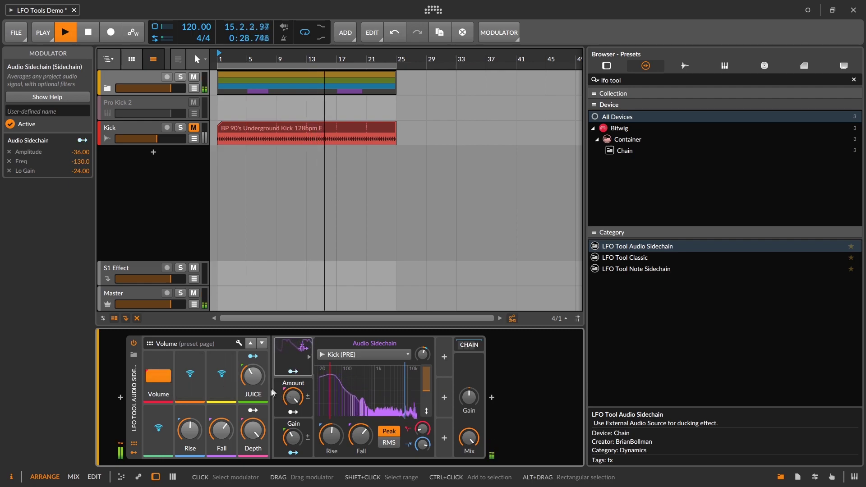
click(197, 133)
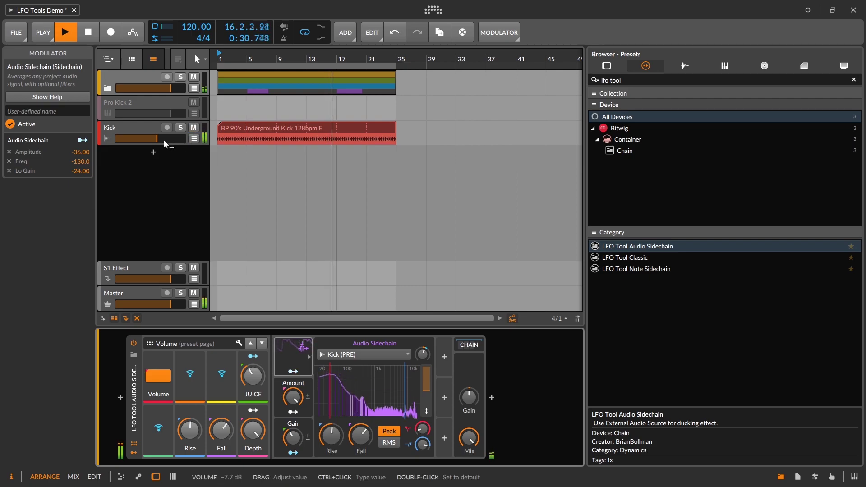
Fine-tune the Kick track's volume during playback, and close the browser and stop playback.
drag(157, 139, 151, 138)
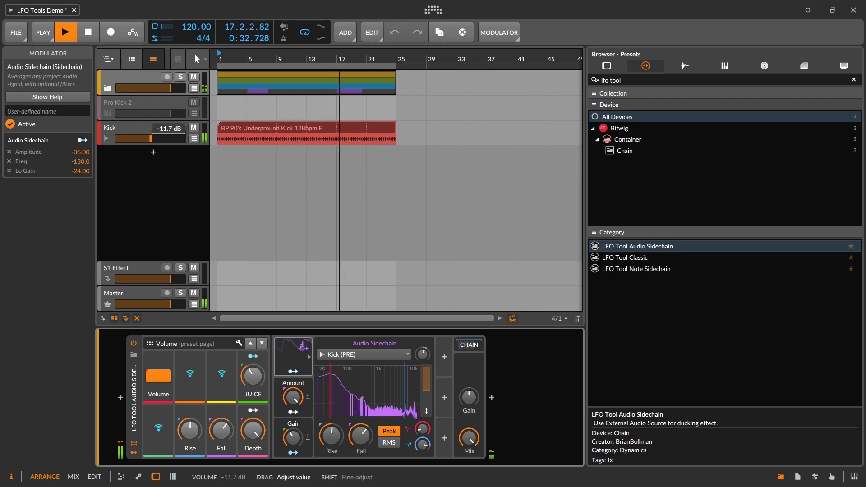
drag(151, 138, 156, 139)
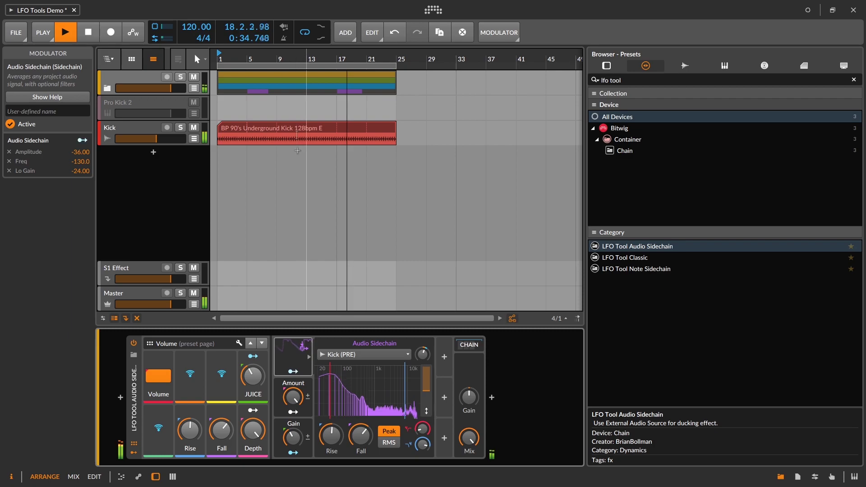
click(780, 477)
key(space)
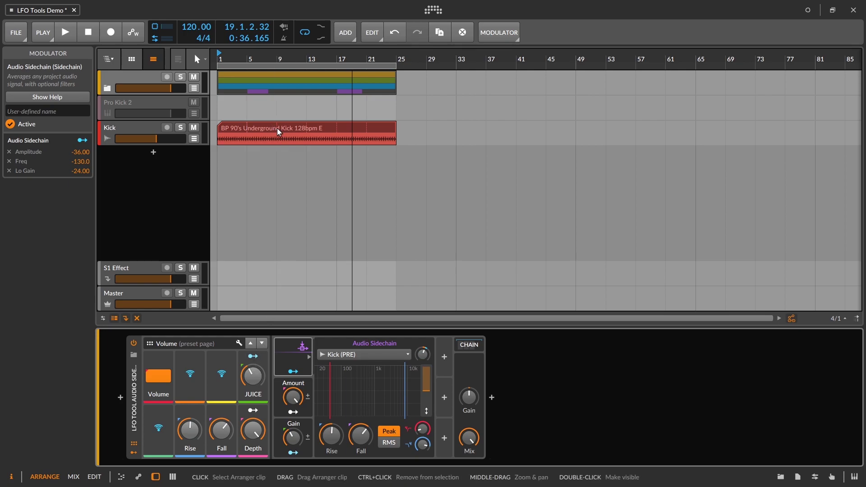
Turn JUICE fully down, start playback and open the nested device chain with its Tool device selected.
drag(253, 377, 253, 376)
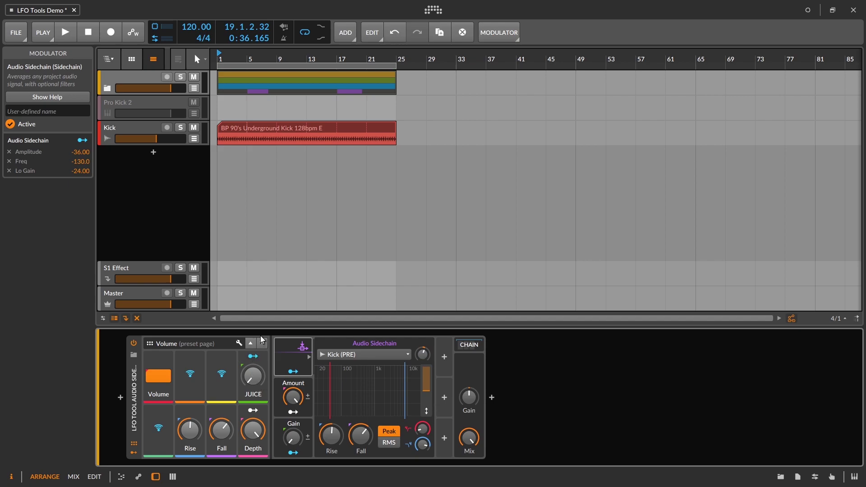
key(space)
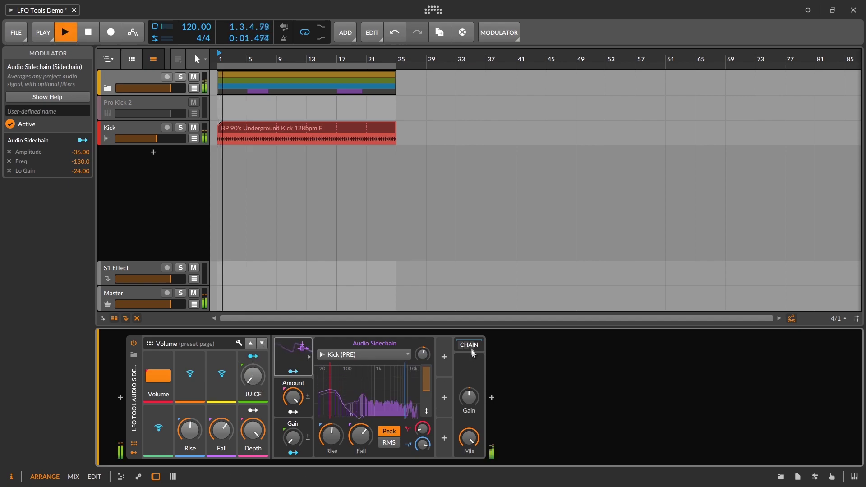
click(472, 348)
click(501, 367)
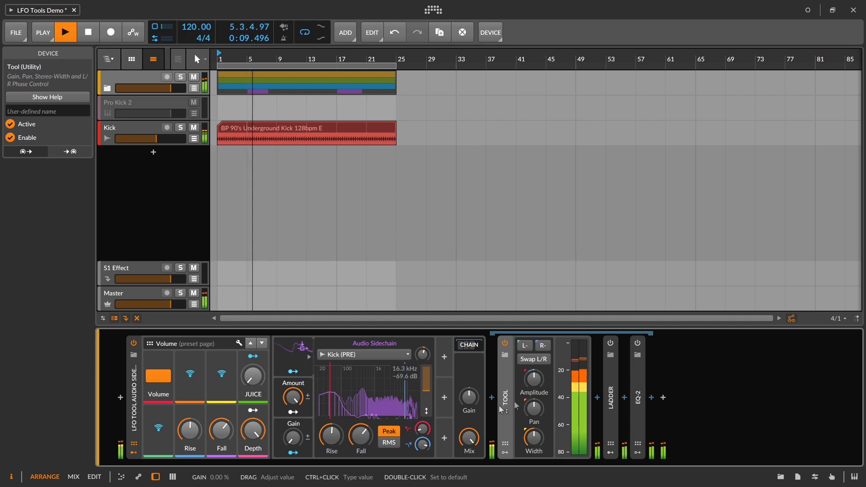
Raise JUICE, sweep the Depth, slightly lower the sidechain high cut, and fine-tune Fall and Rise for the volume ducking.
drag(254, 378, 253, 353)
drag(253, 430, 253, 459)
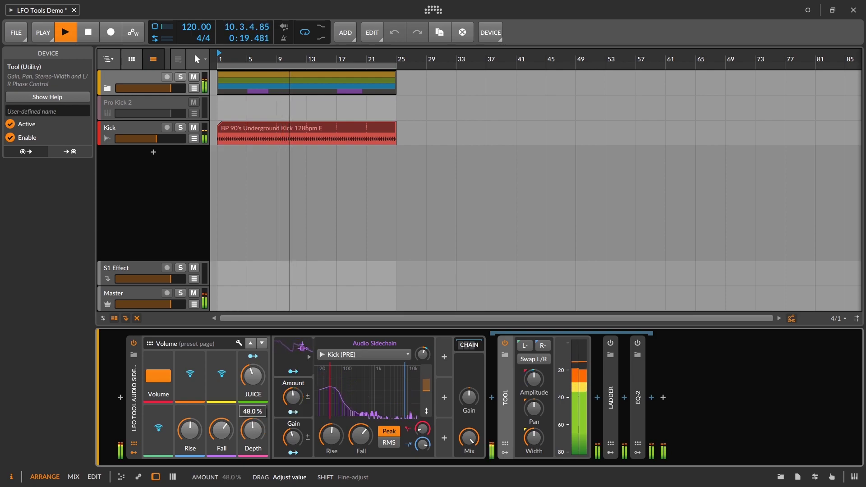
drag(423, 445, 423, 451)
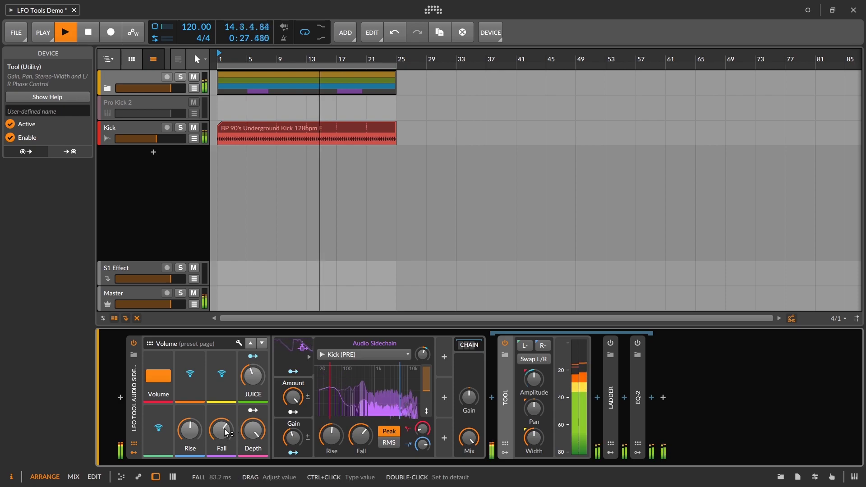
mouse_move(225, 434)
mouse_down()
mouse_move(210, 428)
mouse_move(221, 434)
mouse_up()
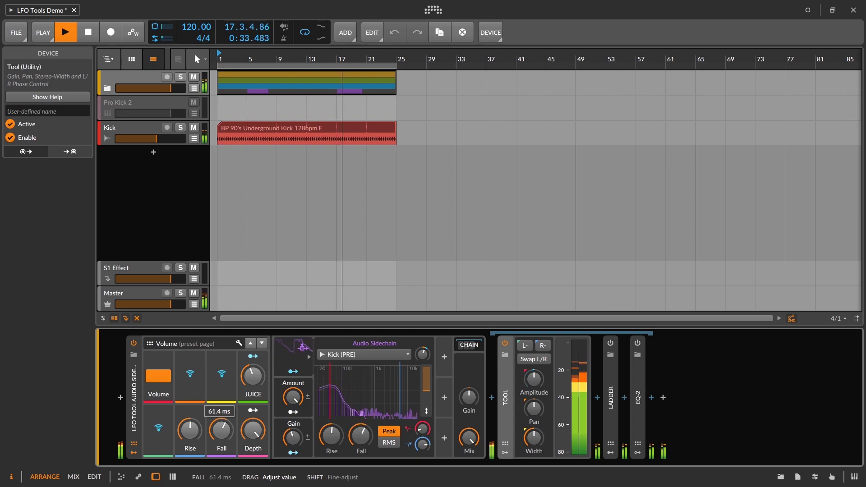
drag(189, 430, 190, 431)
Raise the Kick track's volume and rebalance the volume ducking Depth by ear.
drag(253, 429, 252, 430)
drag(156, 138, 163, 138)
drag(253, 430, 253, 429)
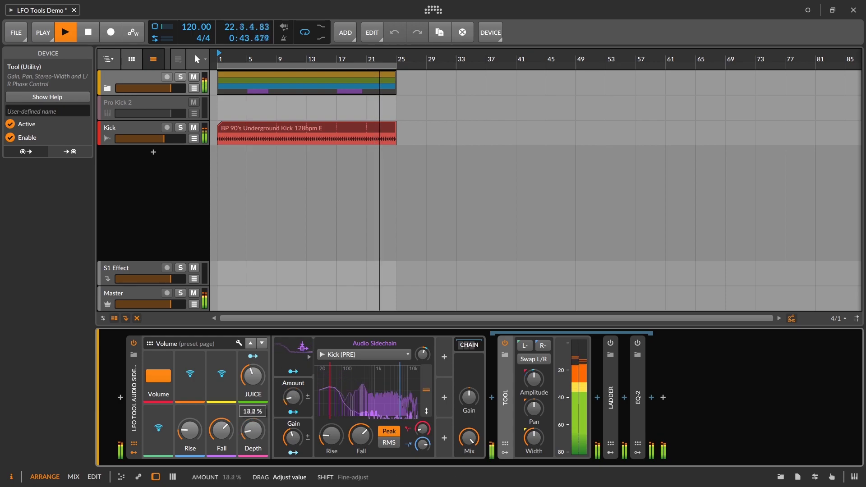
drag(253, 429, 253, 430)
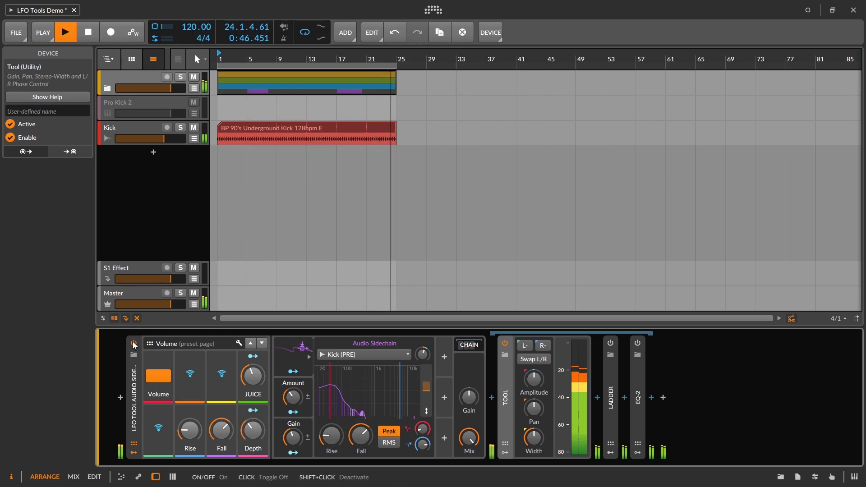
Disable Volume, switch to the Low Pass remote controls page and enable LP.
click(157, 379)
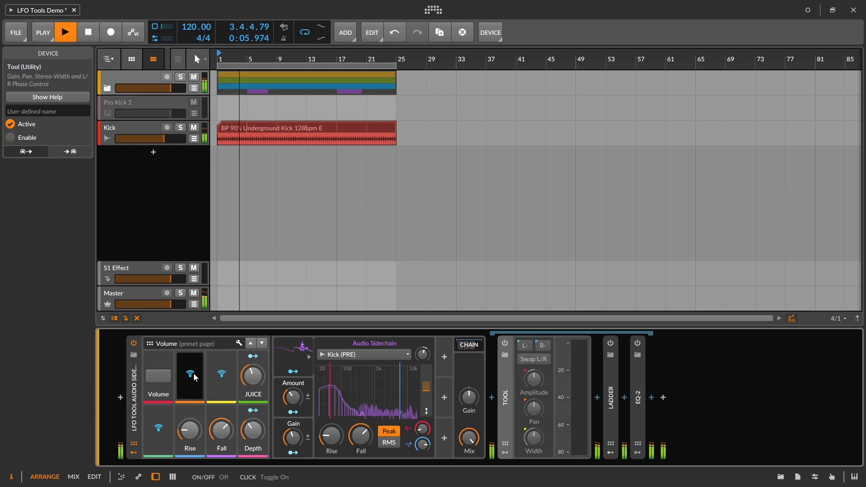
click(263, 345)
click(155, 378)
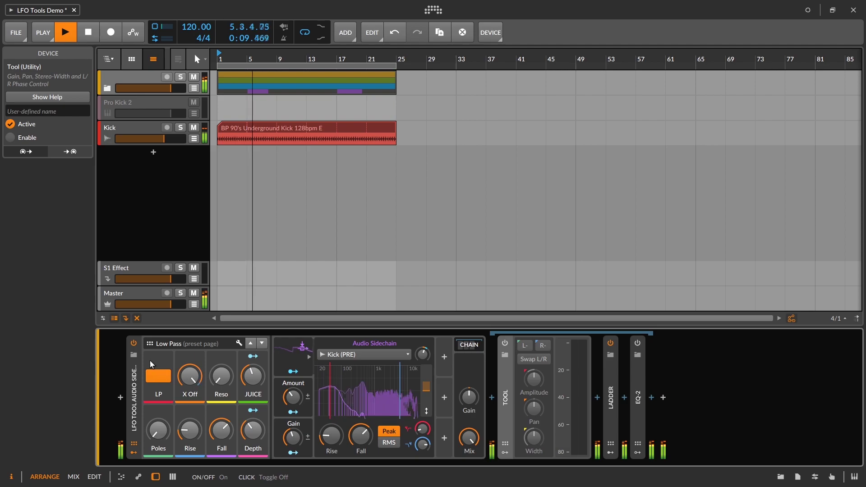
Shape the low-pass ducking with X Off, JUICE at about 27.6 %, Fall at about 137 ms, a longer Rise and more Reso.
drag(190, 377, 190, 389)
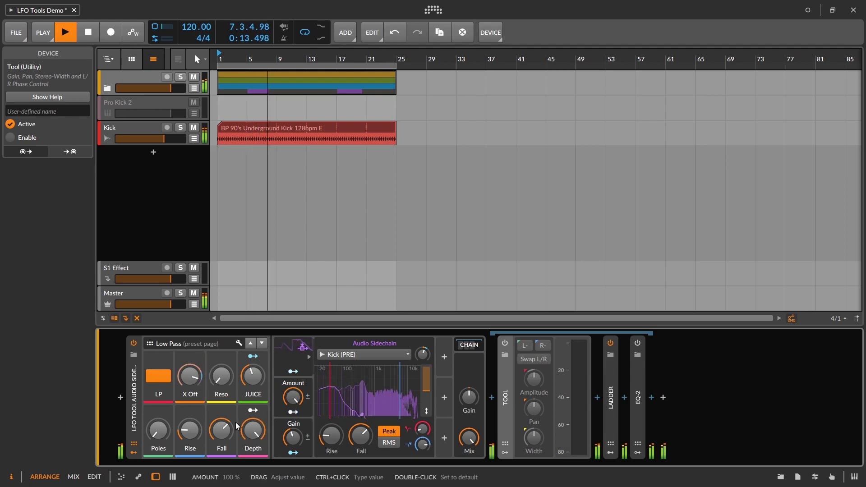
drag(254, 378, 254, 377)
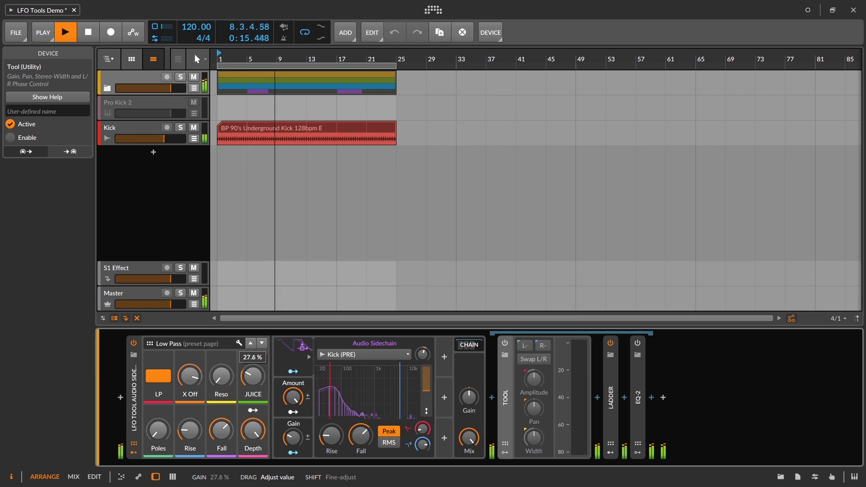
drag(190, 377, 190, 382)
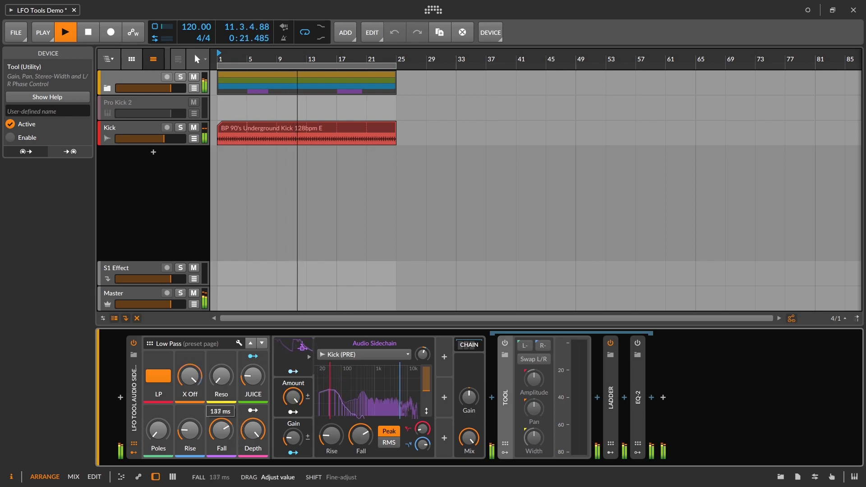
drag(189, 428, 190, 428)
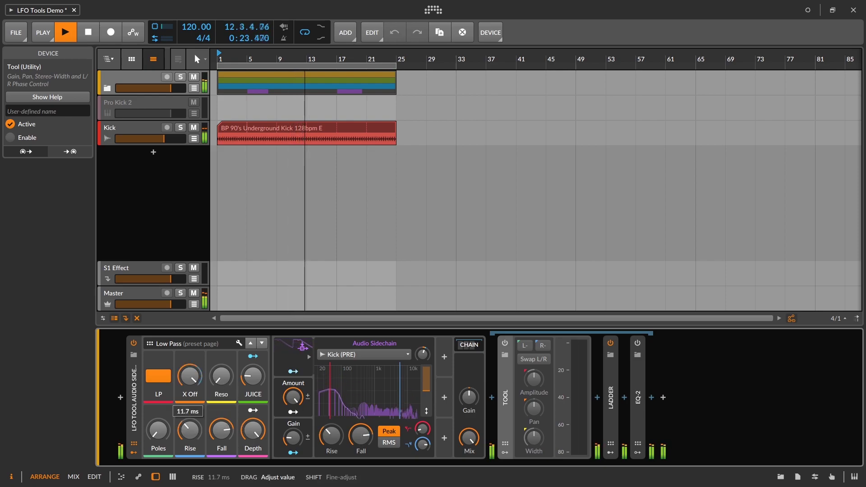
drag(220, 375, 221, 379)
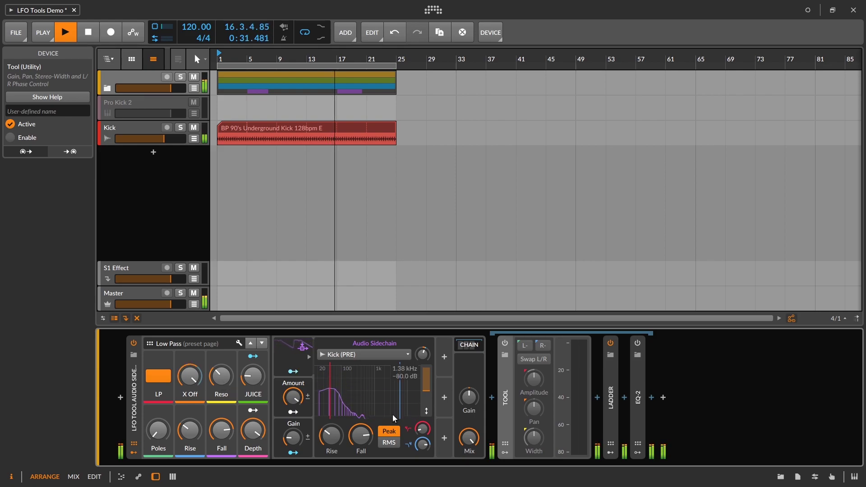
Narrow the sidechain filter with a lower high cut and a low cut near 95.8 Hz, raise Reso slightly and maximize Poles.
drag(425, 441, 425, 449)
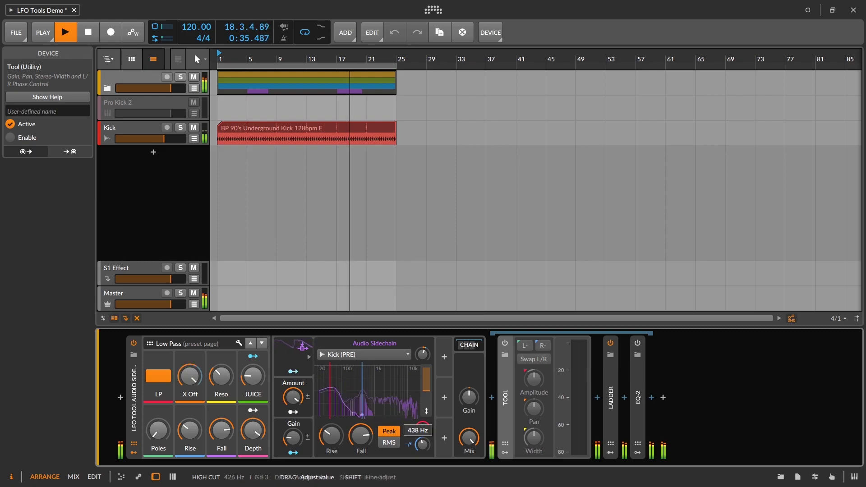
drag(429, 435, 429, 428)
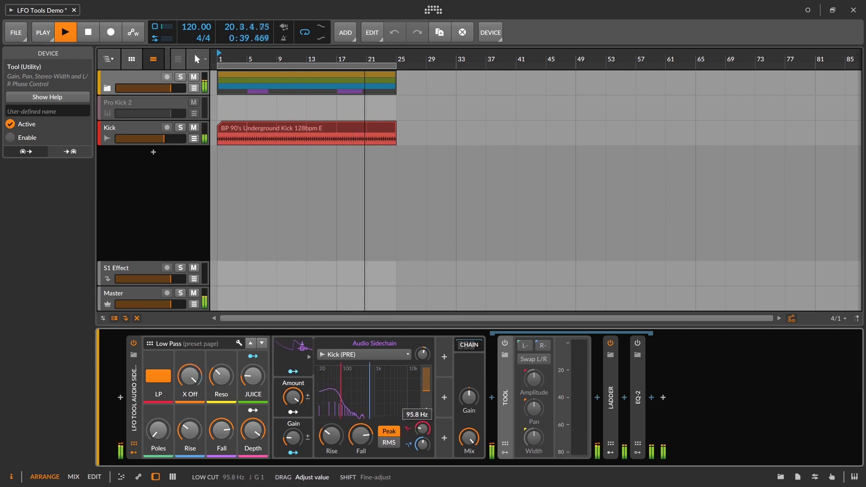
drag(222, 378, 222, 381)
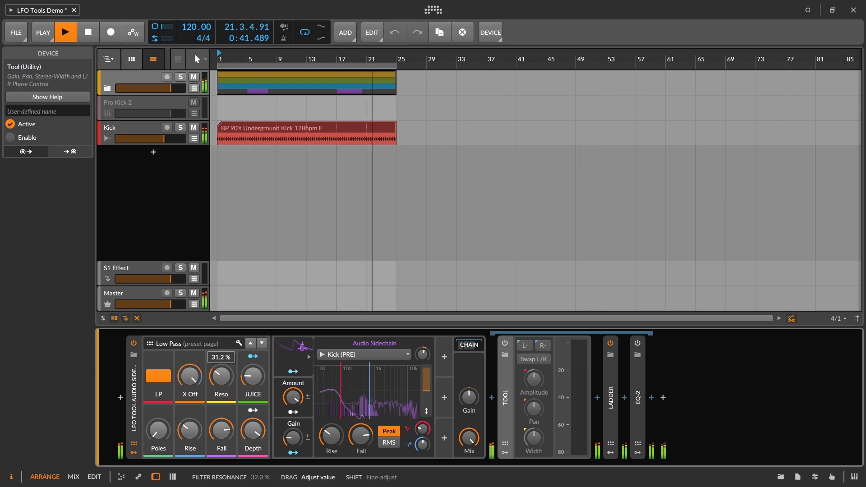
drag(157, 431, 158, 403)
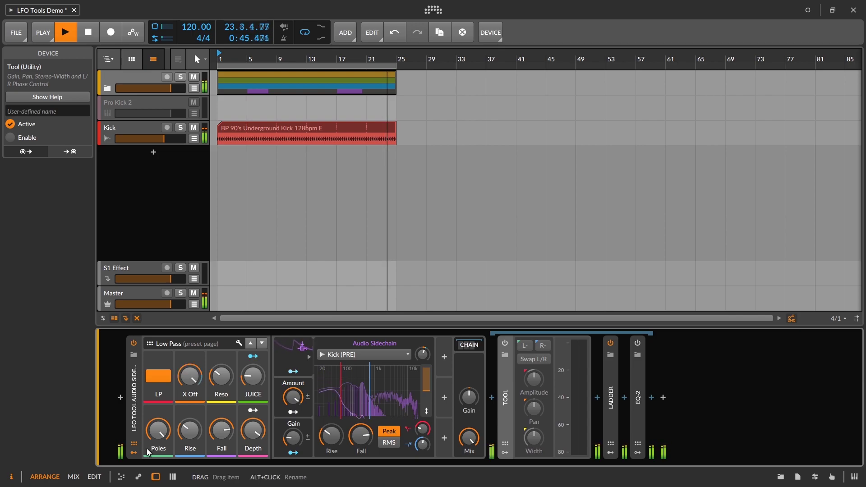
Solo the Kick track to hear it alone, unsolo it and stop playback.
click(181, 128)
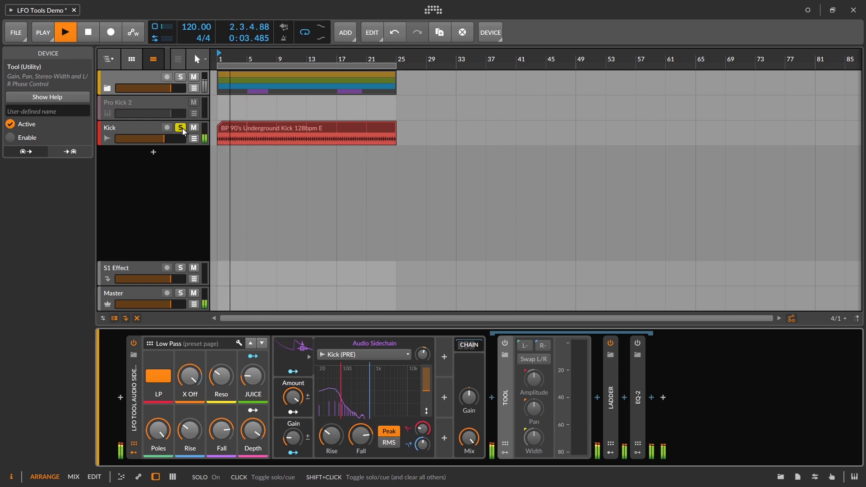
click(181, 130)
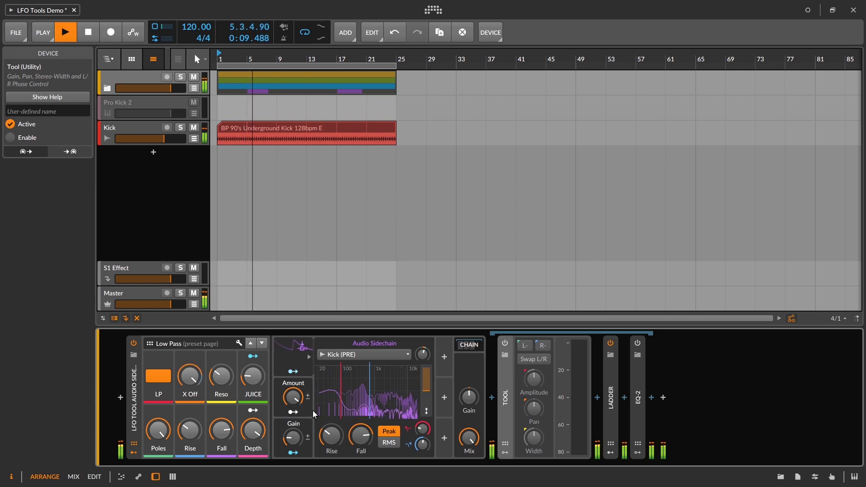
key(space)
Switch from Low Pass to the Dynamic EQ page, restart playback and enable Dyn EQ with LP off.
click(264, 343)
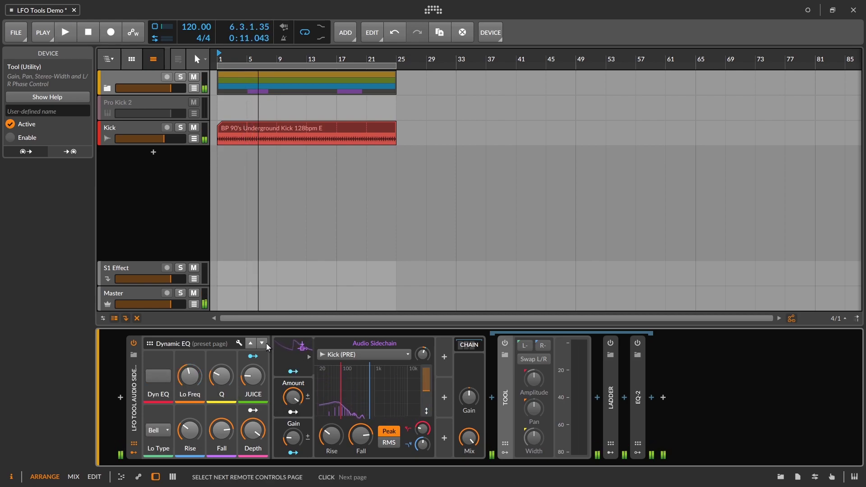
key(space)
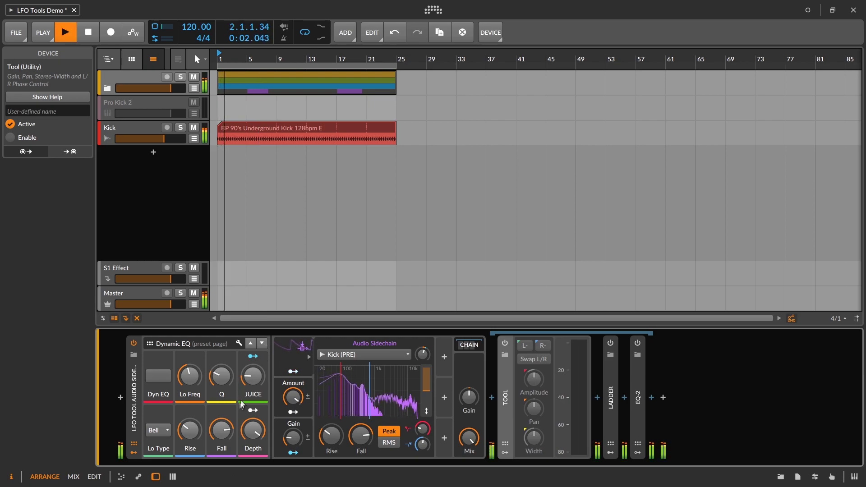
click(158, 376)
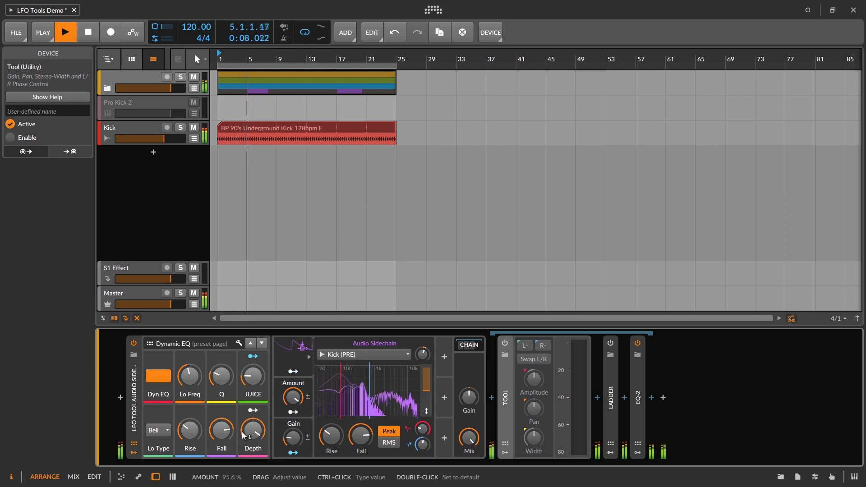
Expand the EQ-2 device in the nested chain and collapse the Tool device.
double_click(642, 382)
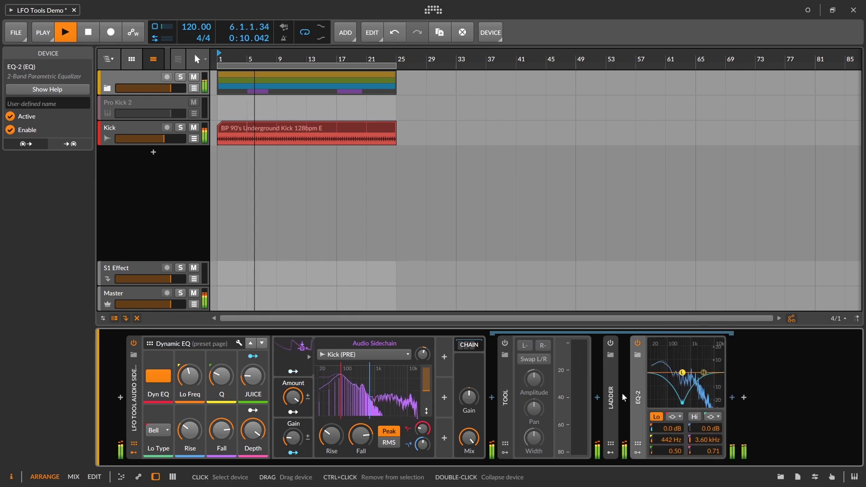
click(492, 397)
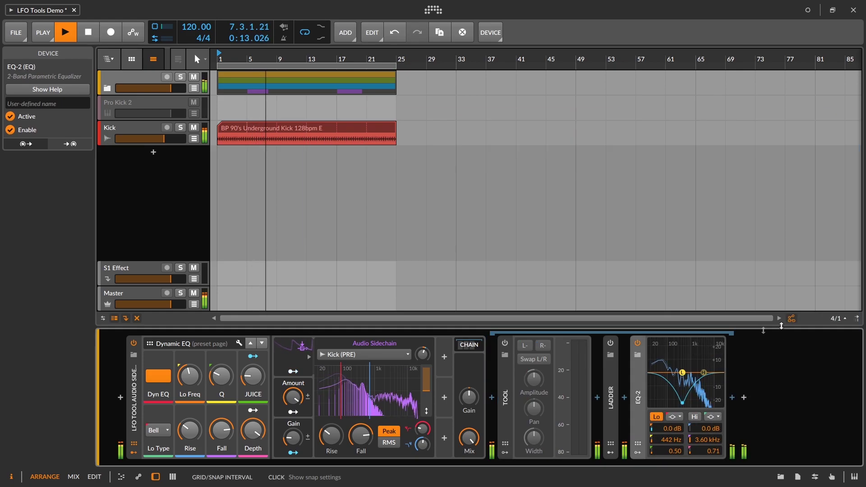
click(807, 318)
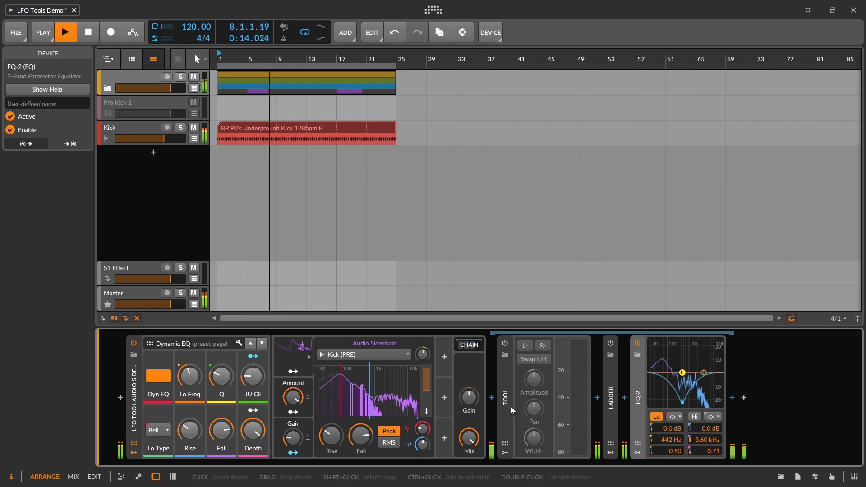
double_click(505, 406)
Set the Dynamic EQ's Lo Freq to about 465 Hz, Q to 0.27 and Fall to about 27.5 ms, with a minimal Rise.
mouse_move(190, 376)
mouse_down()
mouse_move(189, 365)
mouse_move(222, 378)
mouse_move(221, 387)
mouse_move(190, 384)
mouse_up()
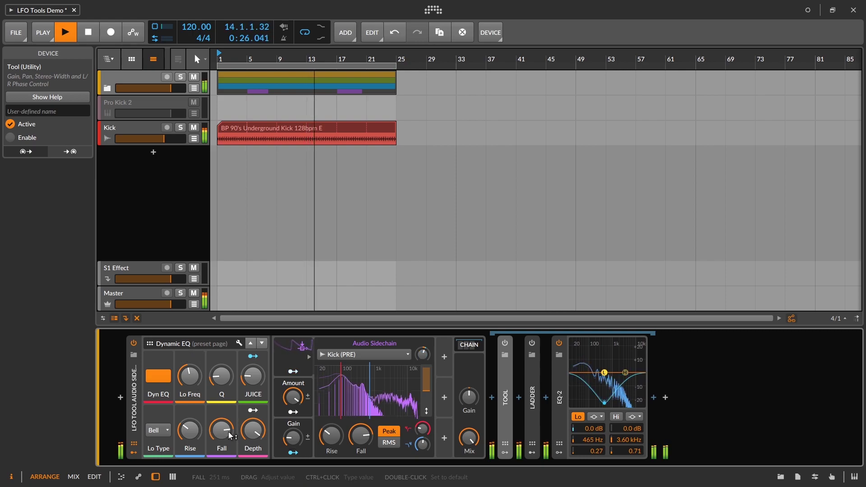
drag(222, 431, 222, 428)
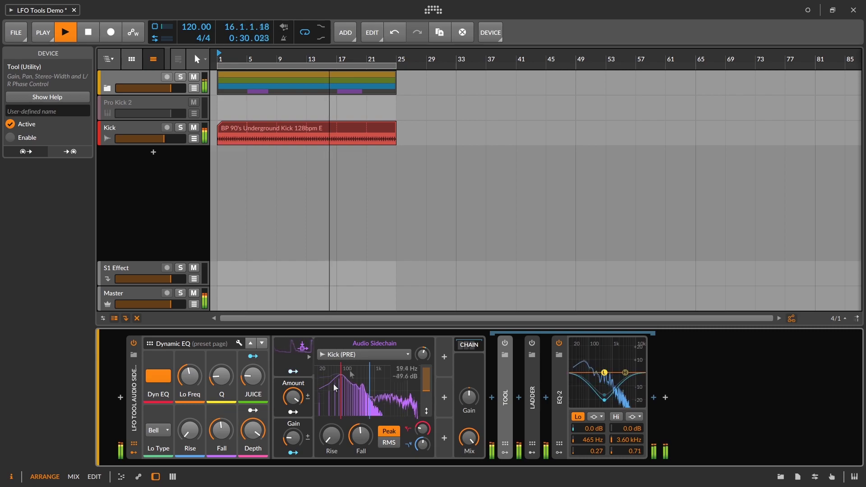
click(137, 343)
Change the Dynamic EQ's Lo Type to Low-shelf and reduce Depth to about 69.2 %.
click(165, 430)
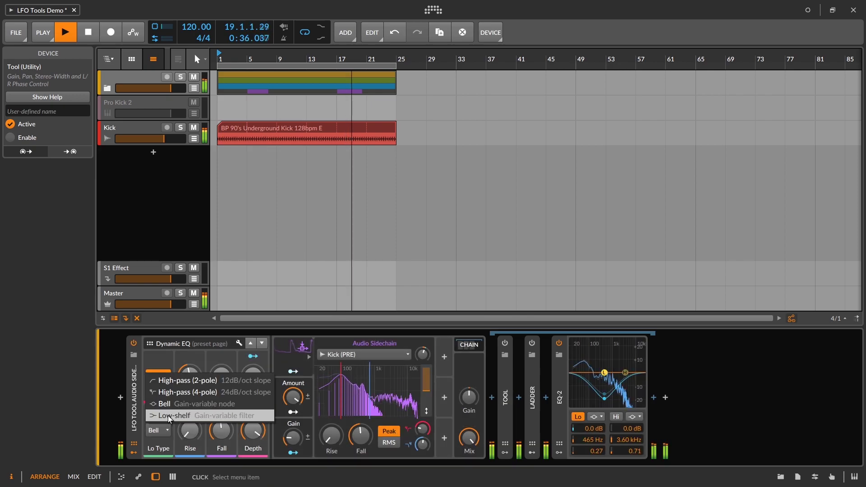
click(168, 415)
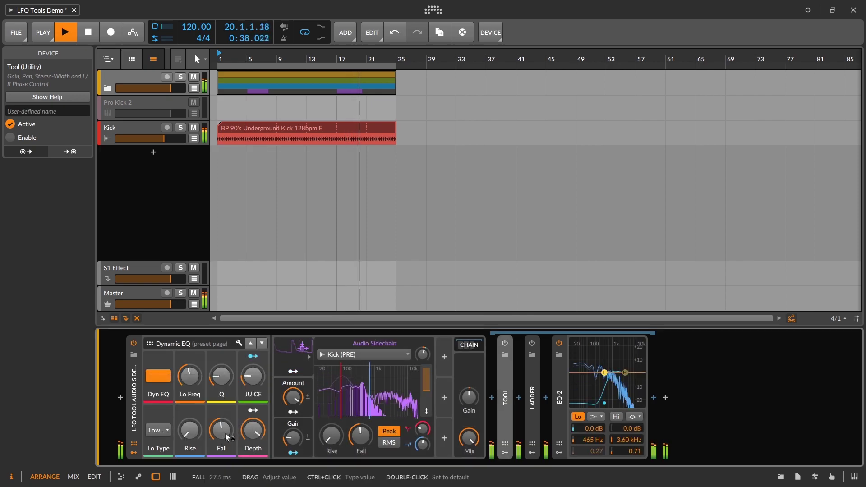
drag(245, 439, 246, 424)
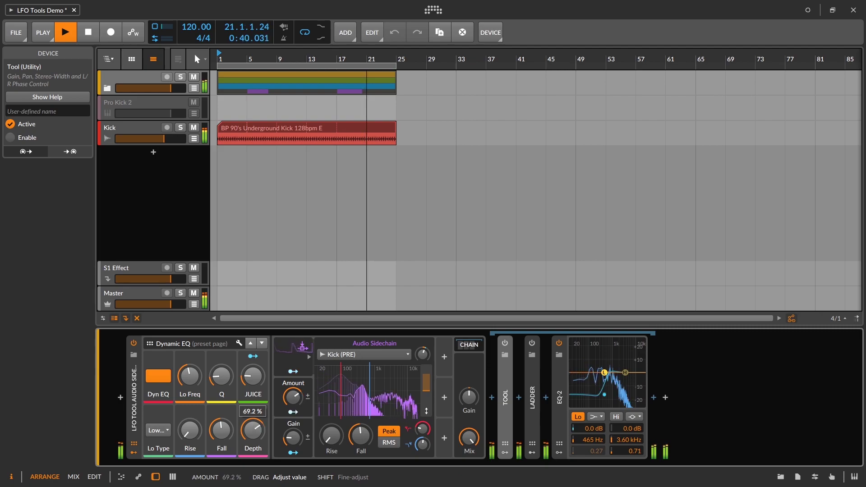
Compare the sound with the LFO Tool Audio Sidechain device off and on, leave it off and stop playback.
click(133, 343)
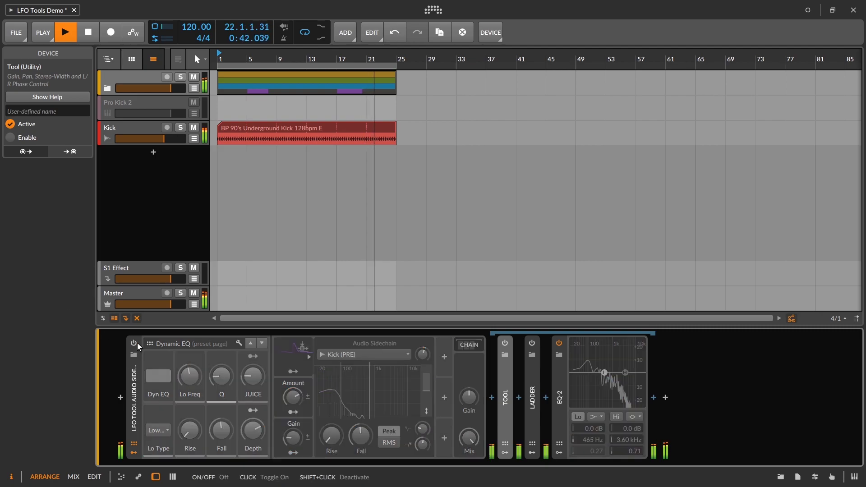
click(134, 343)
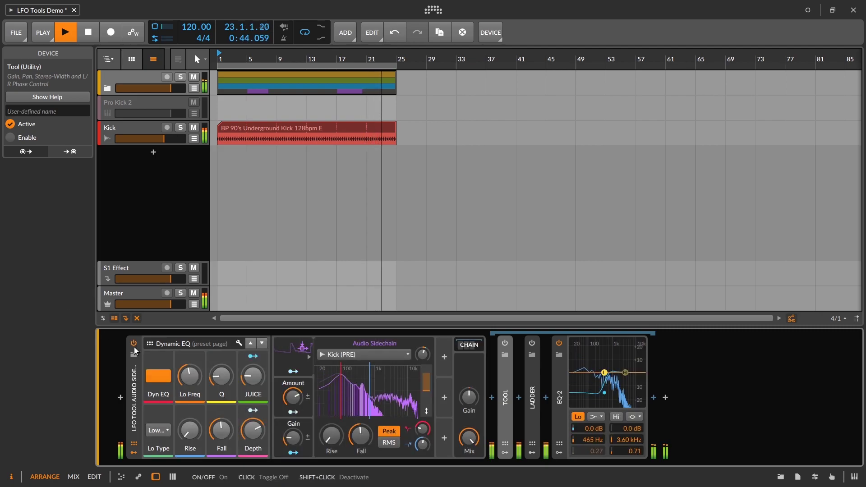
click(134, 343)
key(space)
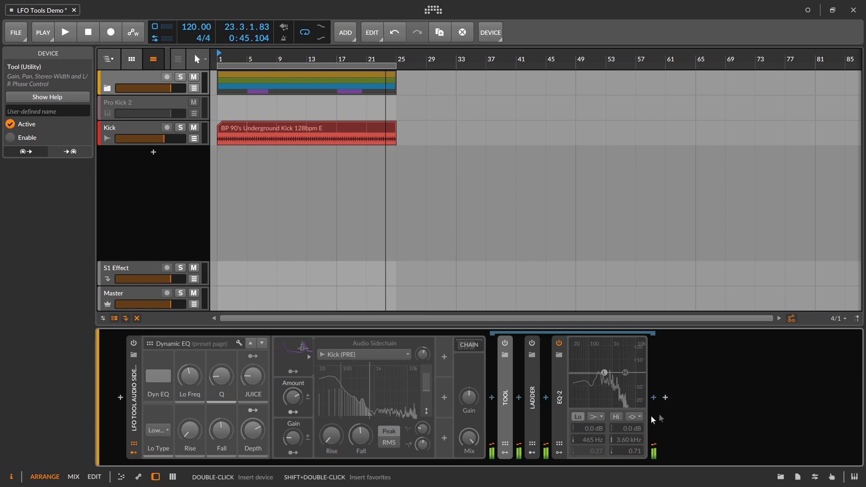
Remove the LFO Tool Audio Sidechain device and insert the LFO Tool Note Sidechain preset after E-Kick on the Pro Kick 2 track.
click(135, 374)
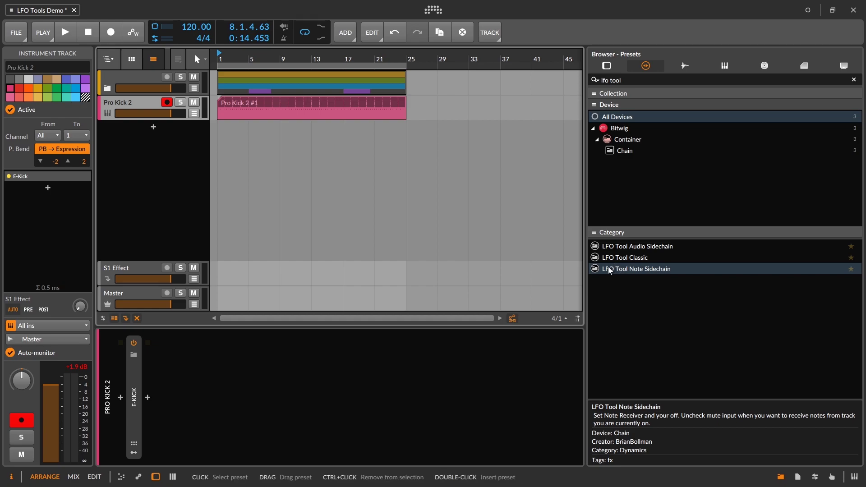
drag(609, 268, 496, 237)
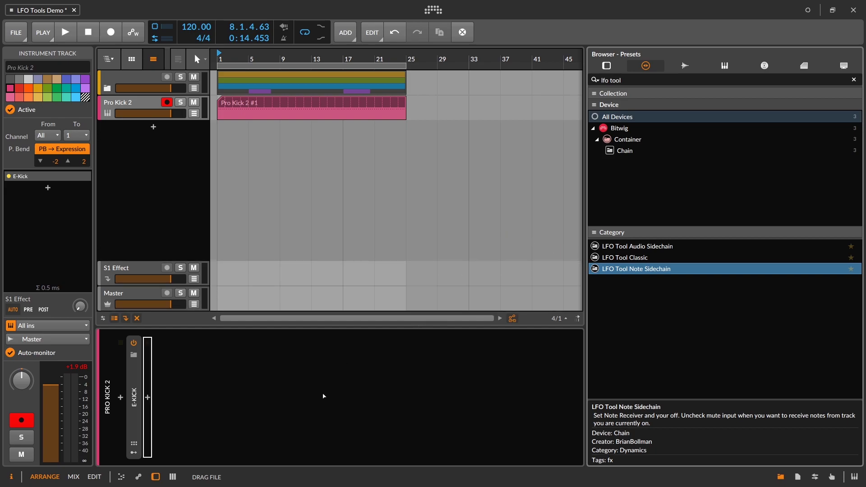
drag(323, 396, 324, 396)
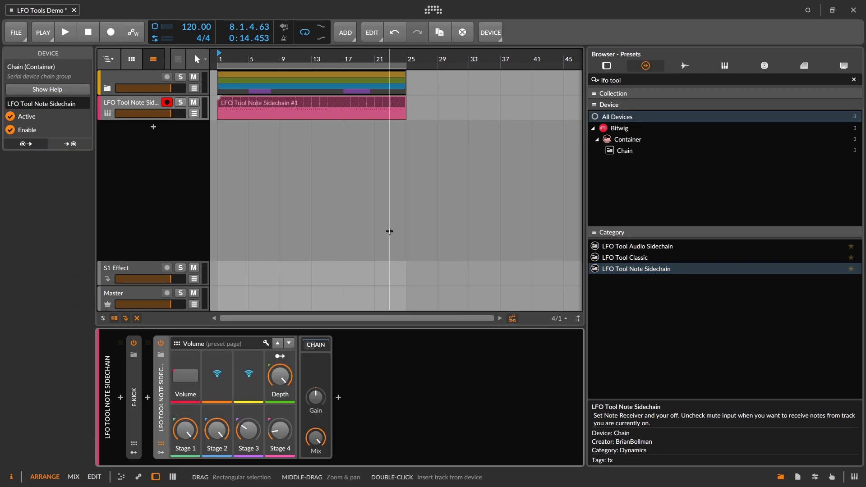
Start playback and, in the Note Sidechain's nested chain, turn off the Note Receiver's Input mute.
key(space)
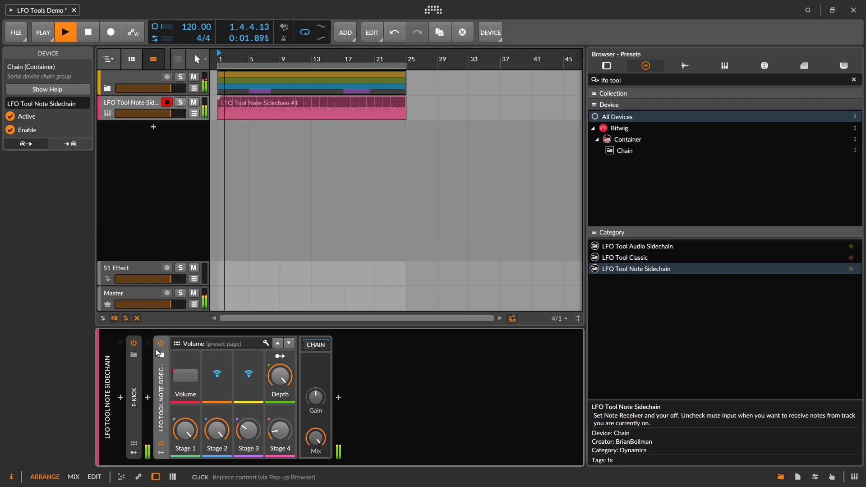
click(315, 347)
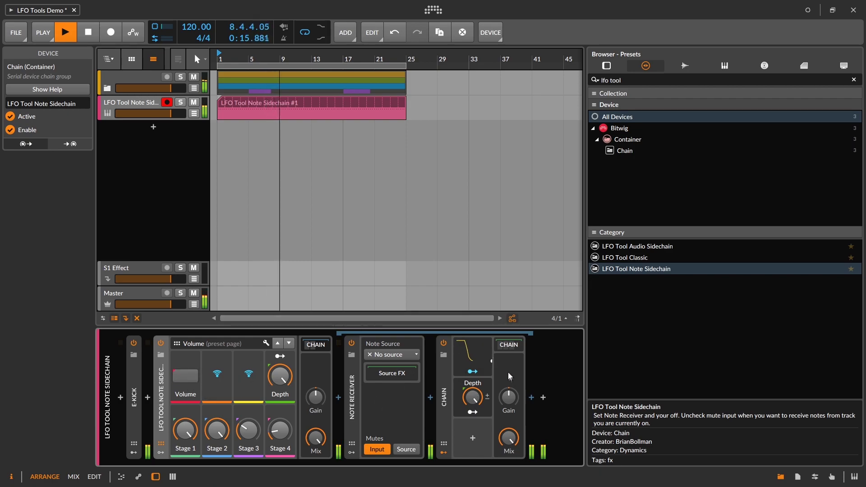
click(379, 448)
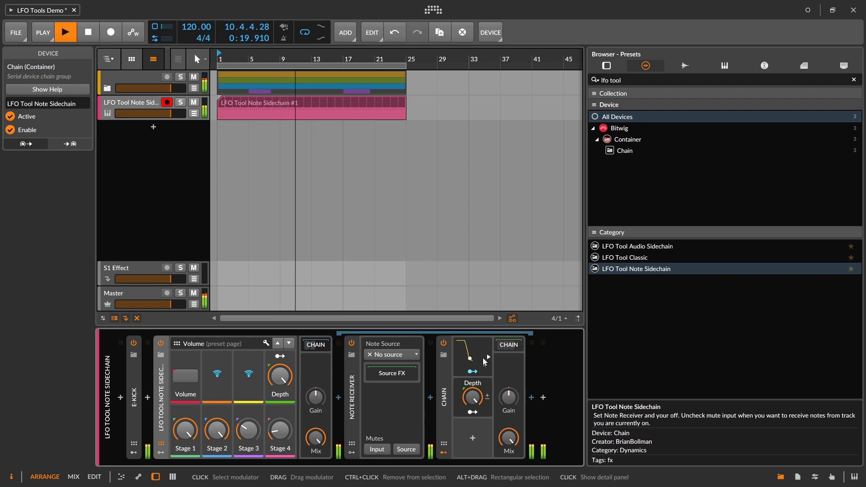
Turn on Volume with Stage 1 and Stage 2 at 0 %, and mute the group track.
click(193, 386)
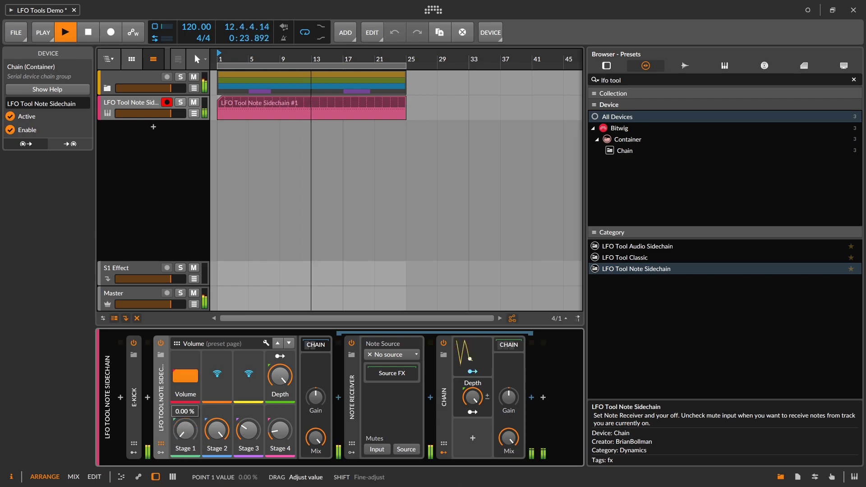
drag(226, 432, 226, 469)
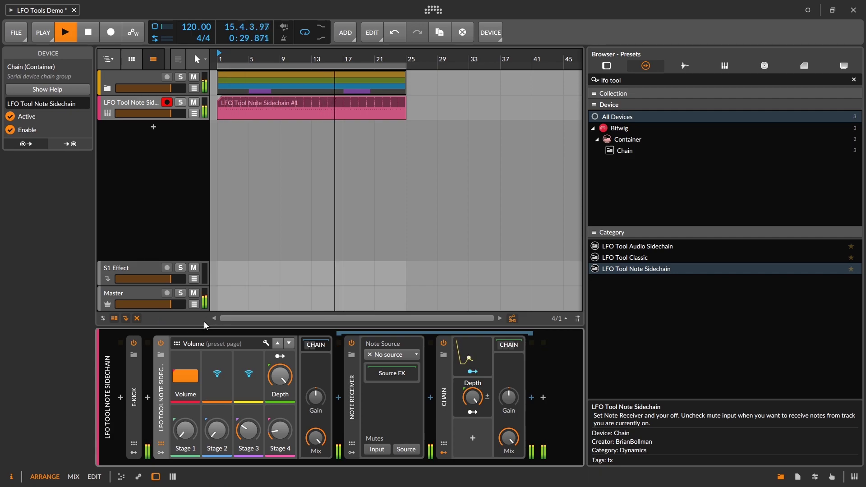
click(193, 77)
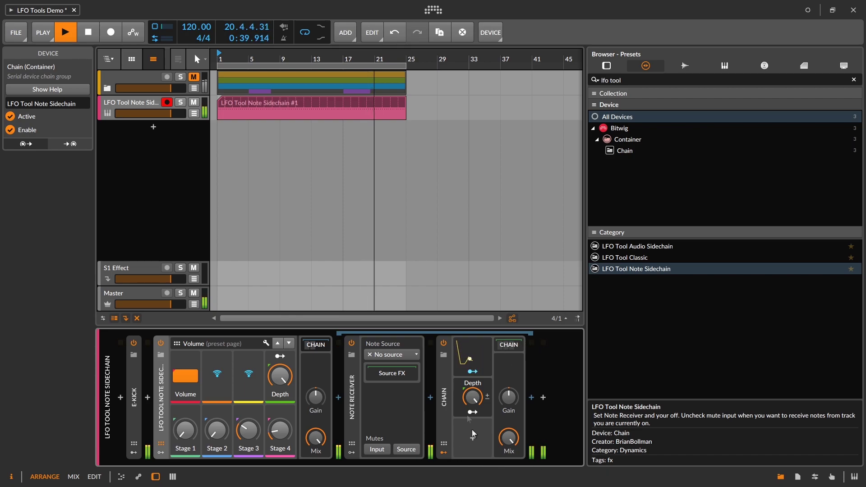
Reshape the 4-Stage envelope to points 0, 86.1, 0 and 100 % with times 0.08, 0.12, 0.13 and 1.00, and stop playback.
double_click(467, 360)
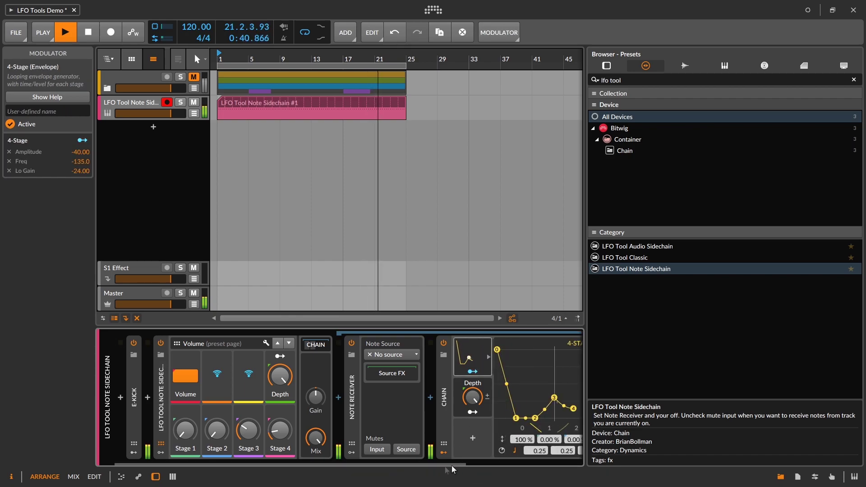
click(780, 477)
drag(516, 418, 512, 359)
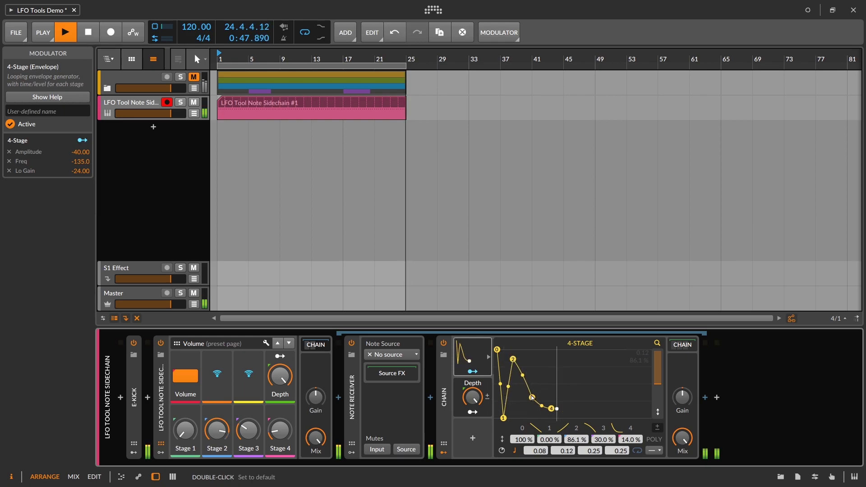
drag(534, 401, 598, 349)
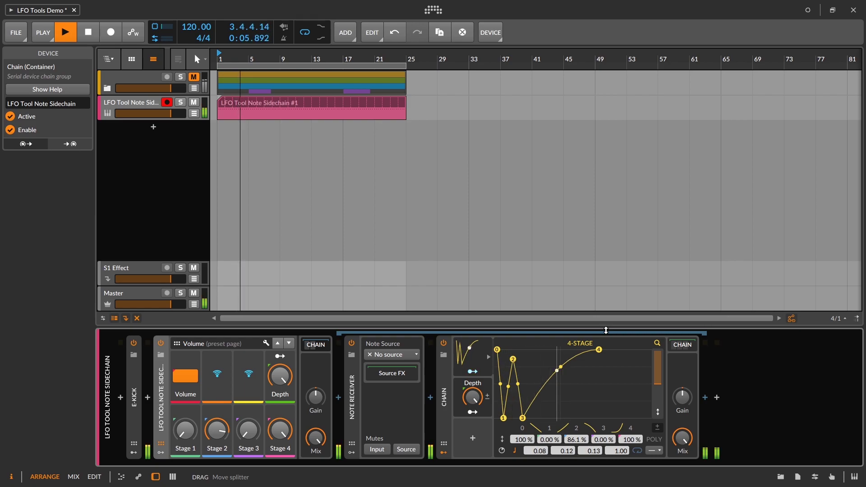
key(space)
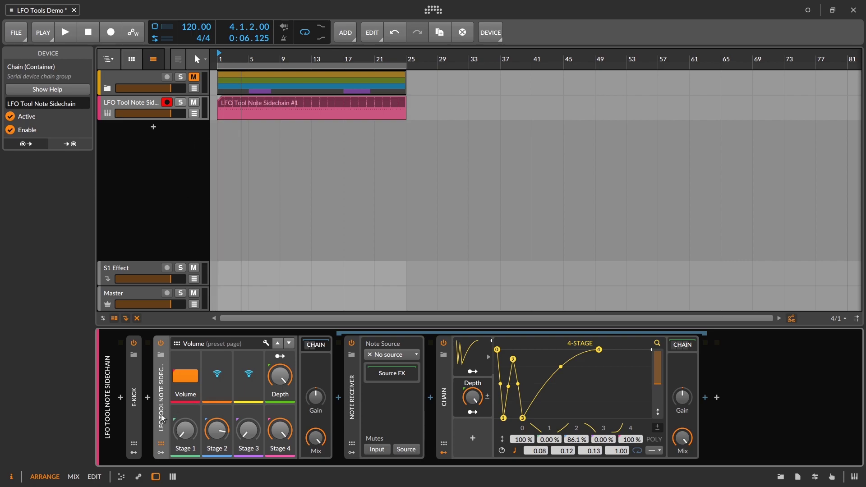
Delete the LFO Tool Note Sidechain from the Pro Kick 2 track and insert the preset on the group track instead.
key(Delete)
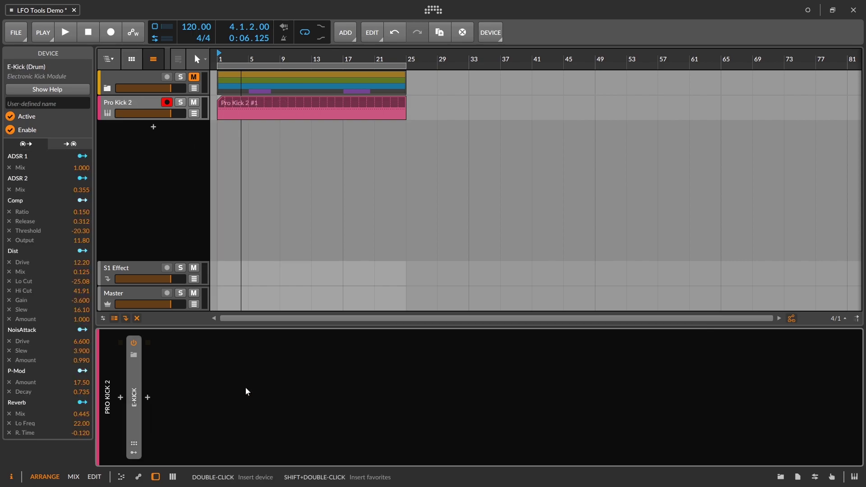
click(128, 77)
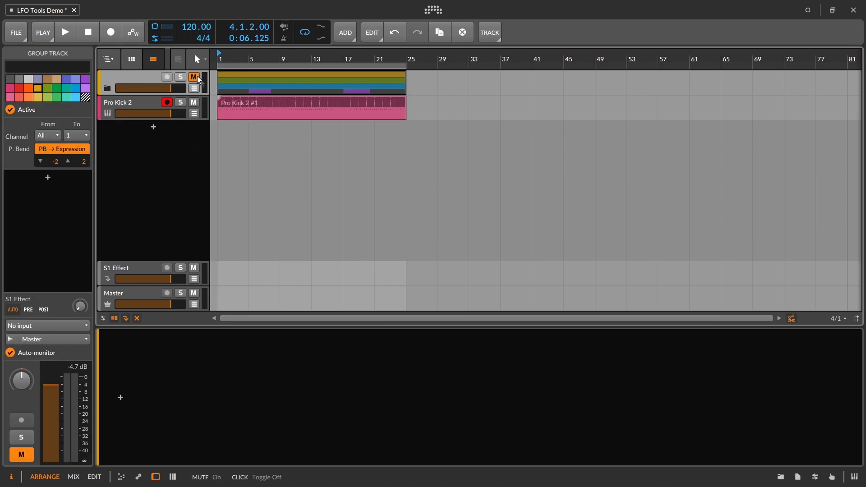
click(780, 477)
drag(636, 268, 329, 89)
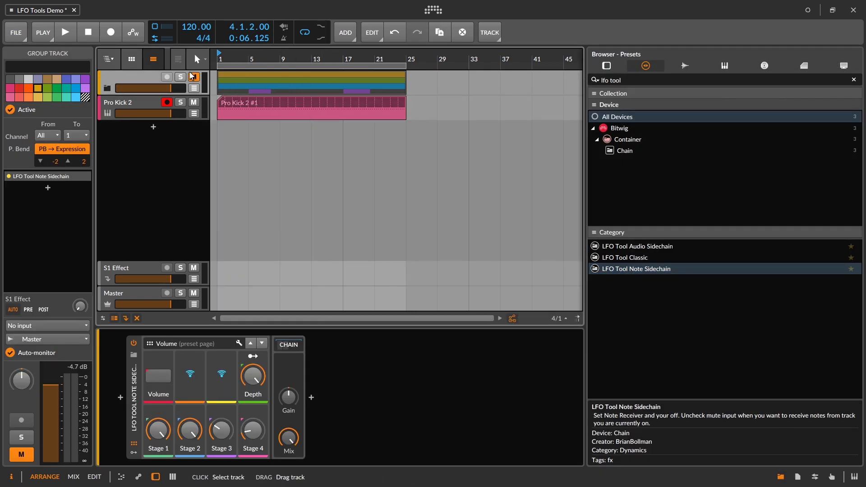
click(780, 477)
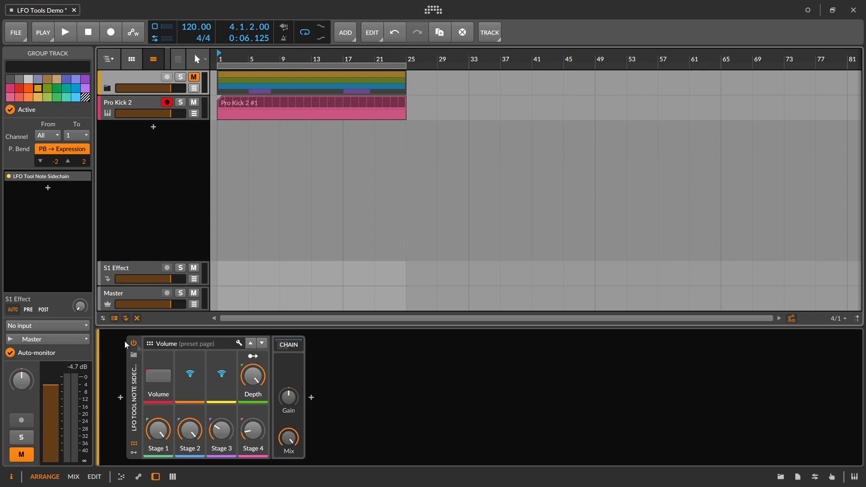
Start playback, show the preset's nested chain and set the Note Receiver's Note Source to Pro Kick 2.
key(space)
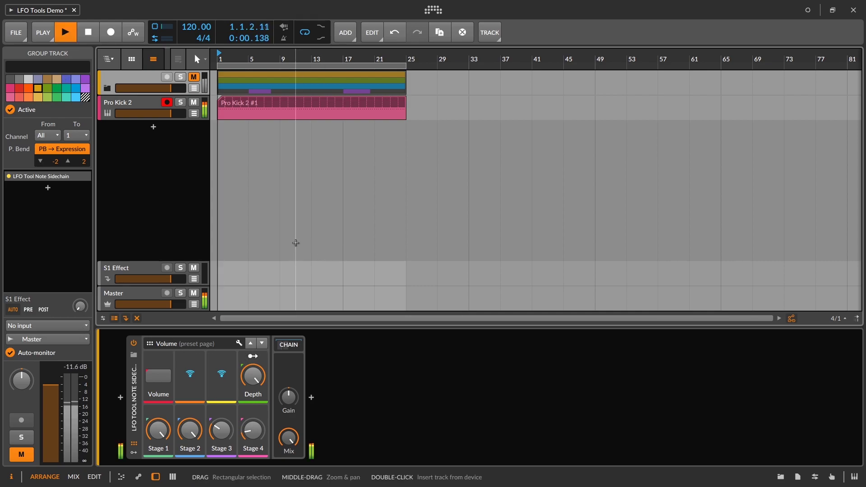
click(295, 345)
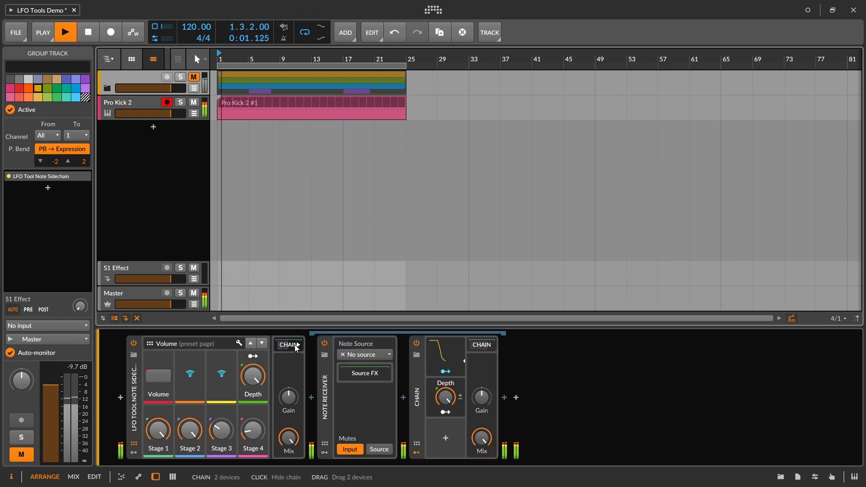
click(374, 352)
mouse_move(386, 414)
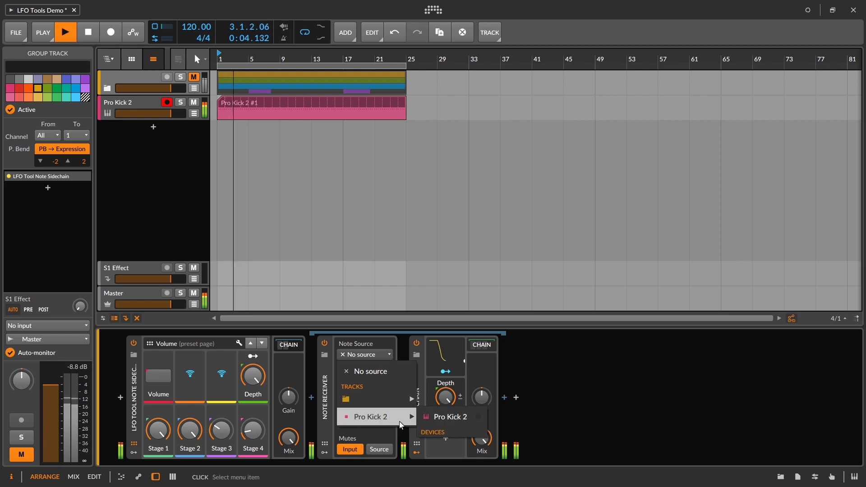
click(426, 415)
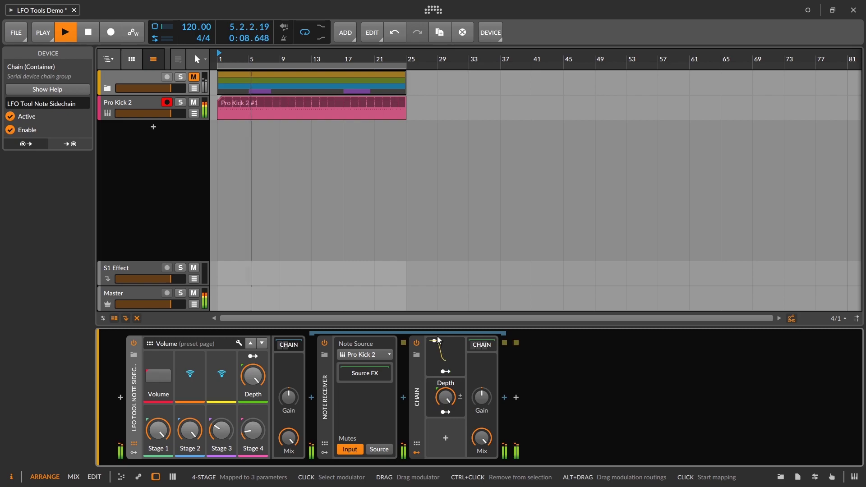
Expand the 4-Stage envelope editor in the nested chain and collapse the Note Receiver device.
click(447, 349)
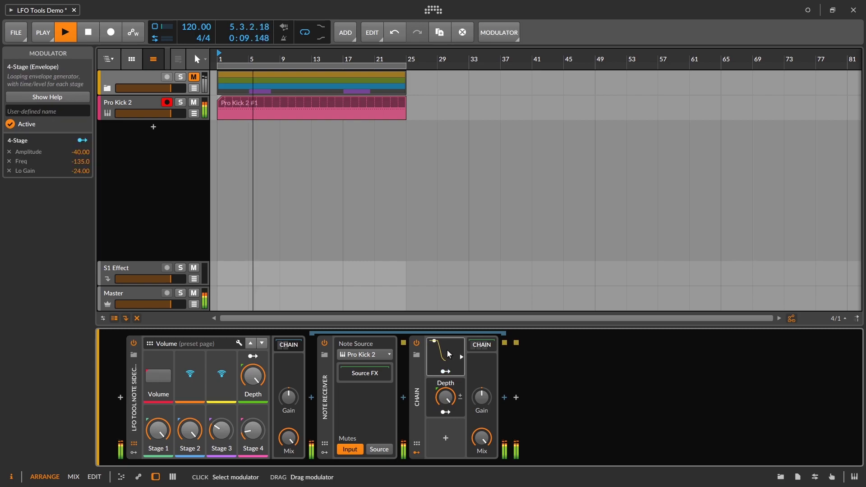
double_click(326, 397)
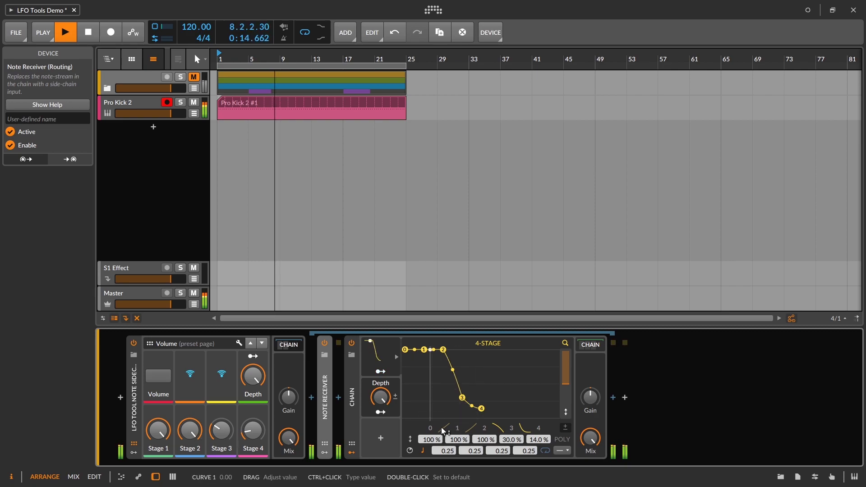
mouse_move(189, 430)
mouse_down()
mouse_move(190, 465)
mouse_move(190, 426)
mouse_up()
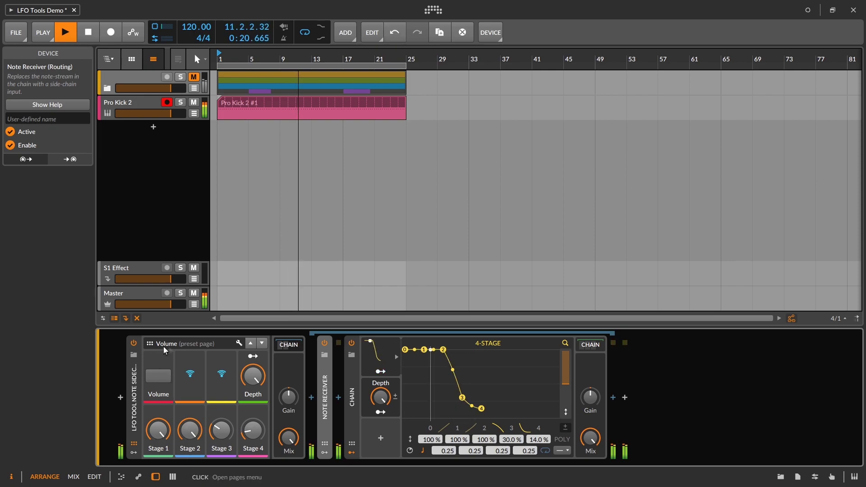
Turn on Volume, set Stages 1 to 4 to 36.4, 16.0, 0 and 84.8 %, and bend the envelope's first segment into a curve.
click(154, 372)
drag(174, 436, 188, 481)
drag(222, 445, 223, 462)
drag(253, 431, 253, 398)
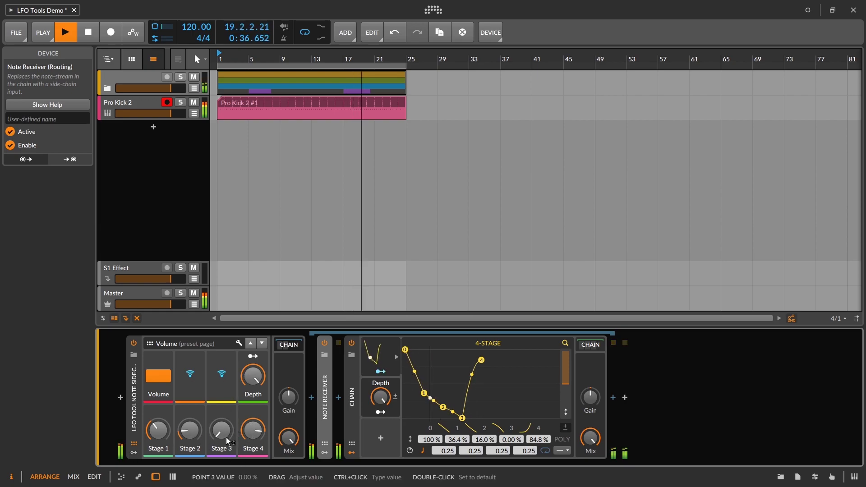
click(500, 456)
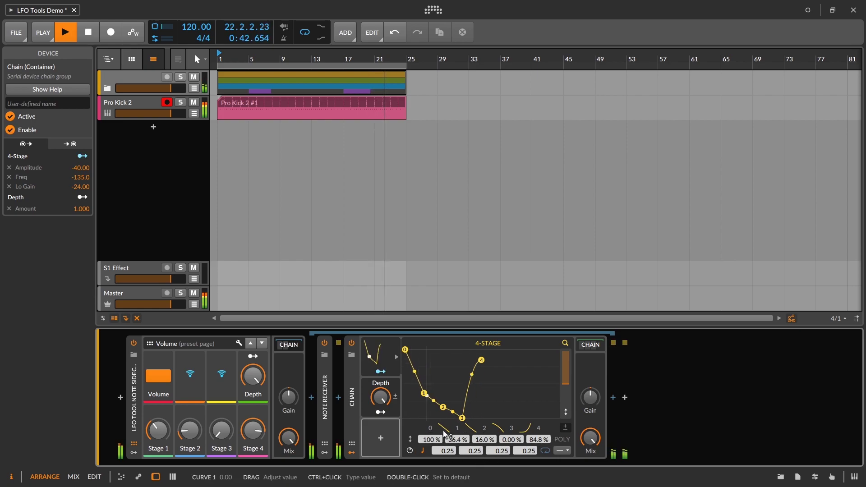
drag(443, 428, 443, 469)
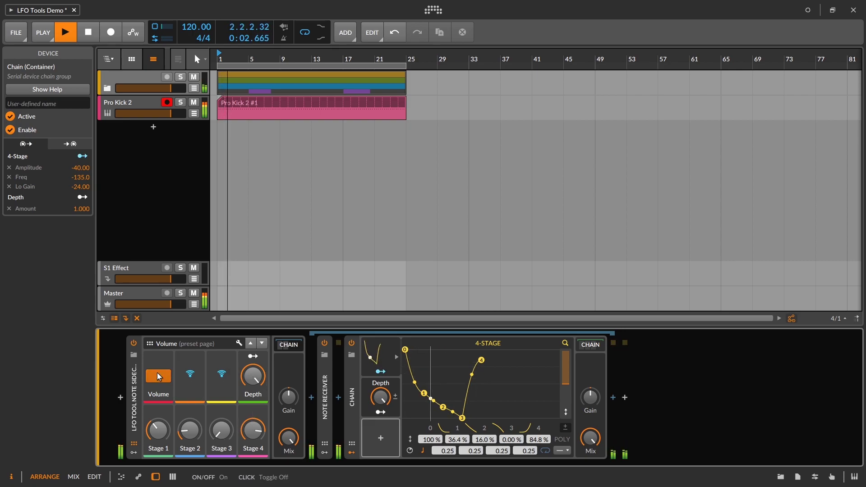
Switch to the LP mode with LP on, raise Reso, set Stage 2 to 93.2 %, and replay from the start before stopping.
click(262, 344)
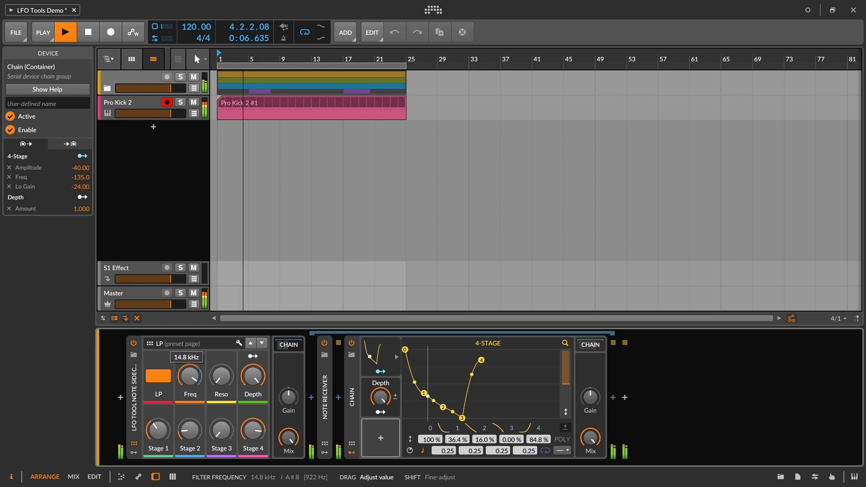
drag(221, 376, 221, 366)
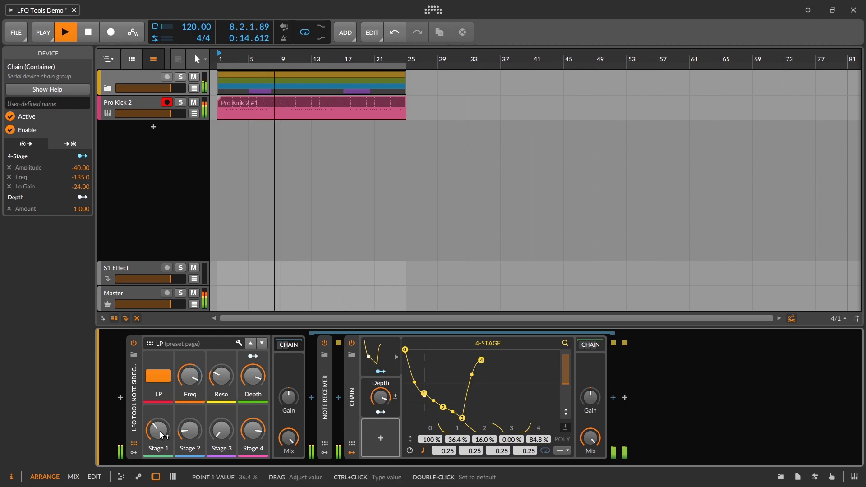
drag(190, 431, 189, 396)
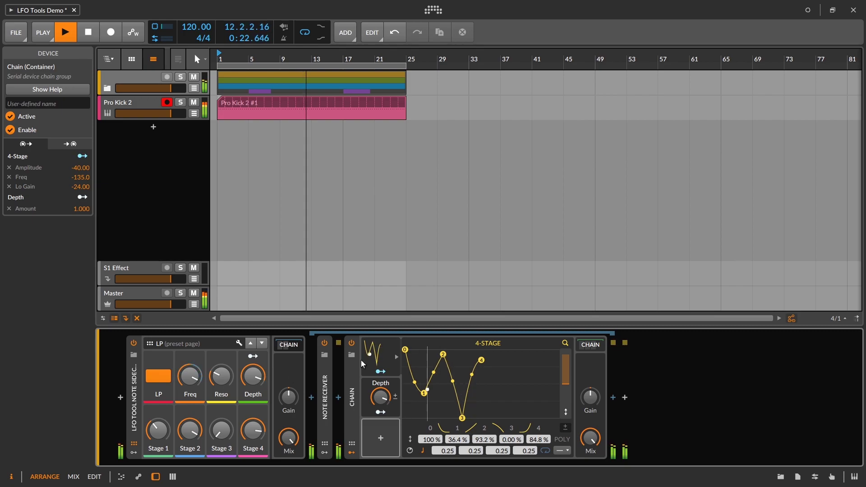
key(space)
key(space)
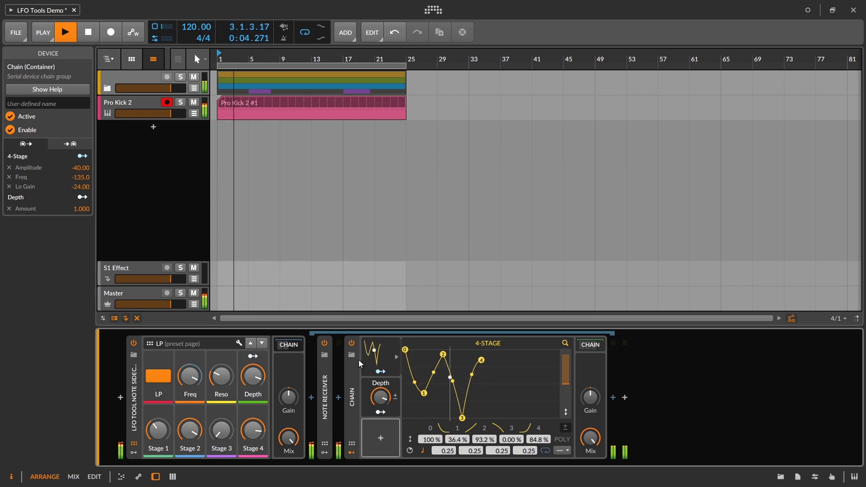
key(space)
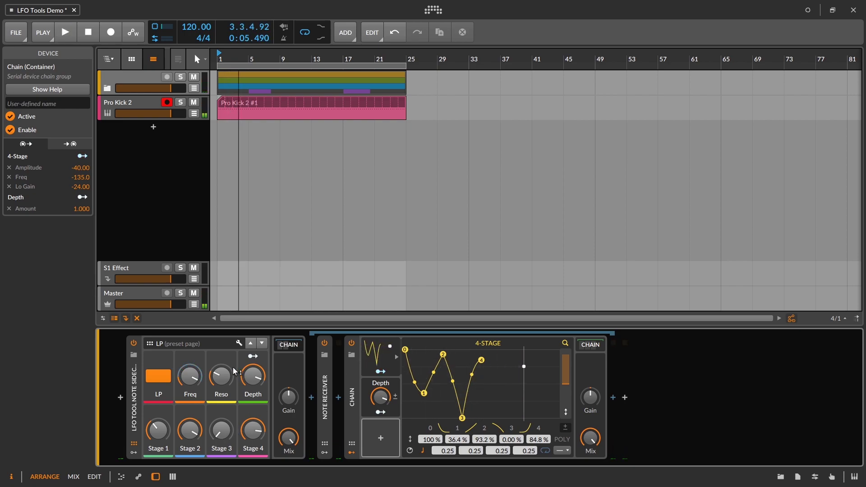
Switch from LP to the Dynamic EQ page and turn Dynamic EQ on.
click(261, 344)
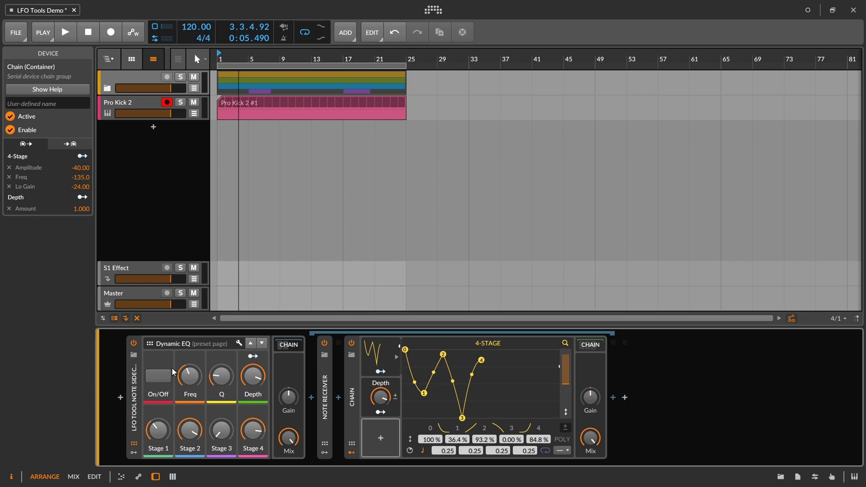
click(251, 345)
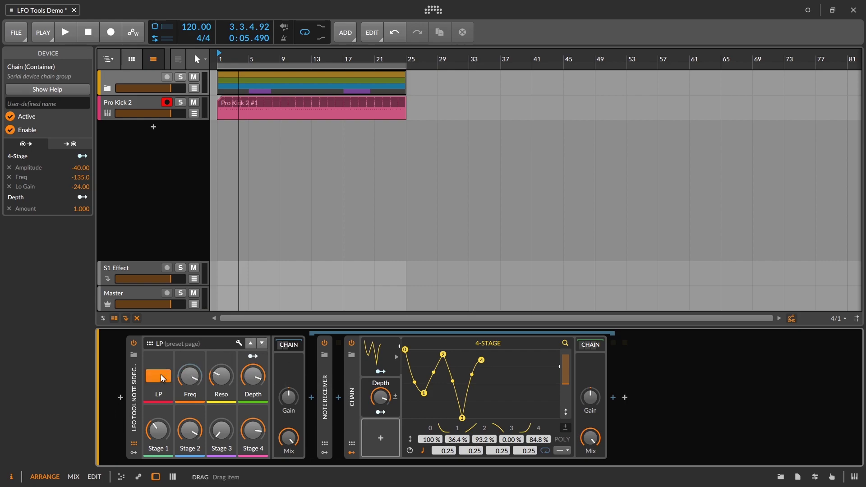
click(261, 344)
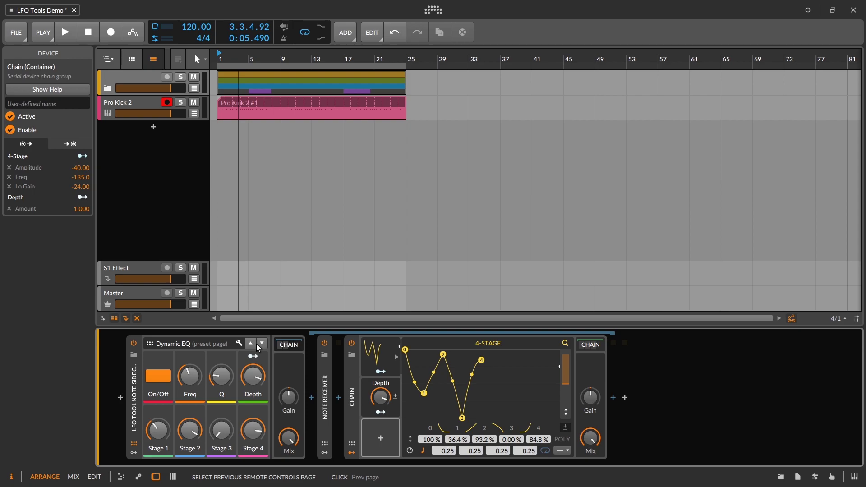
Play the project with Dynamic EQ on, maximize Depth, set Stage 1 to 0 % and Stage 2 to 26.0 %, and bend the envelope segments into curves.
key(space)
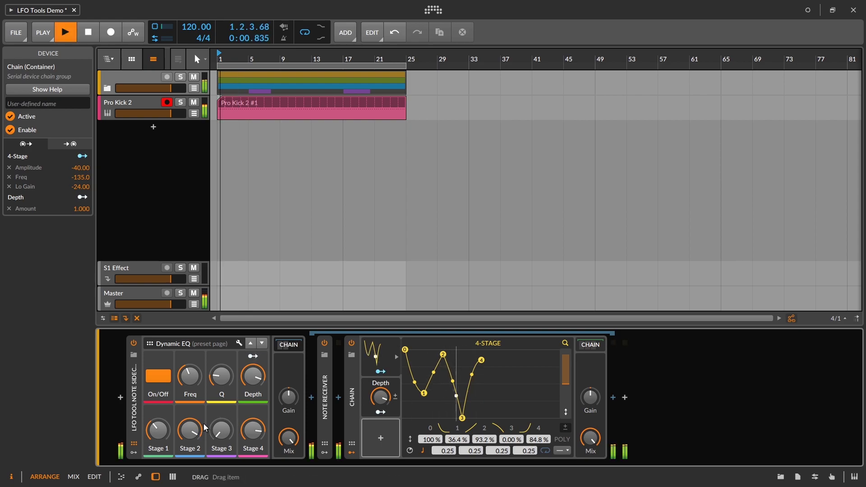
mouse_move(189, 377)
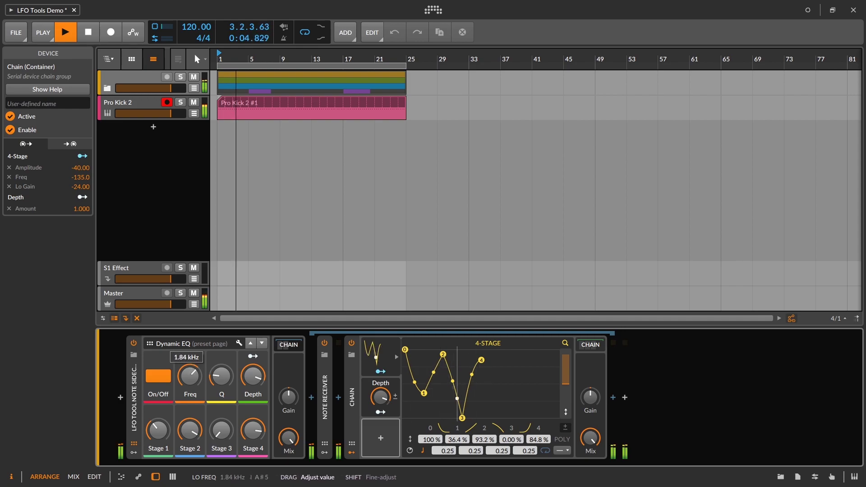
mouse_move(221, 376)
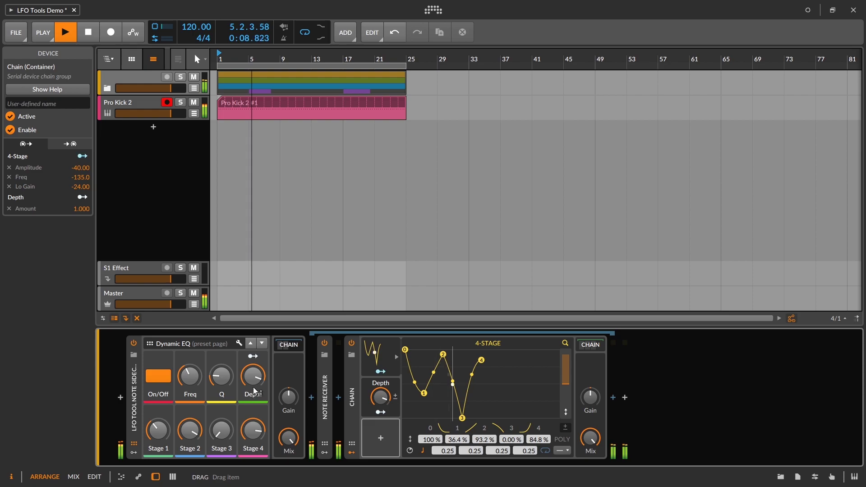
drag(161, 429, 162, 460)
drag(207, 427, 190, 410)
drag(471, 427, 497, 405)
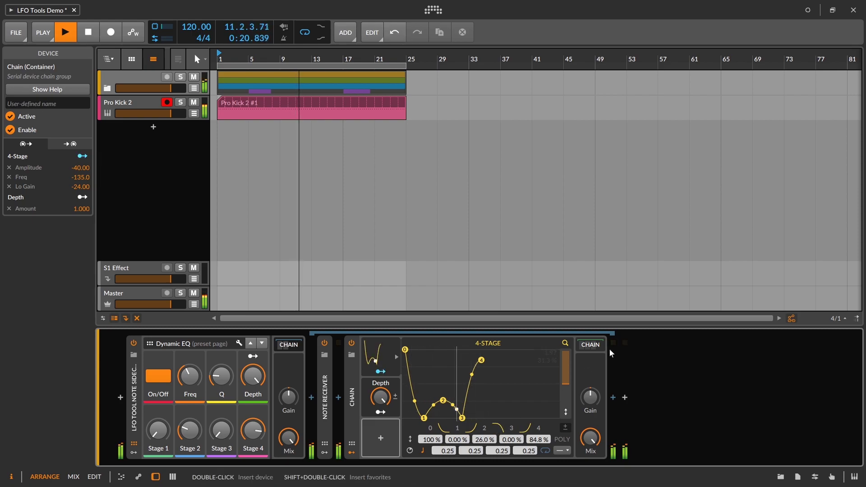
Reveal the devices inside the nested chain, expand EQ-2 to show its frequency display, and stop playback.
click(590, 344)
click(684, 388)
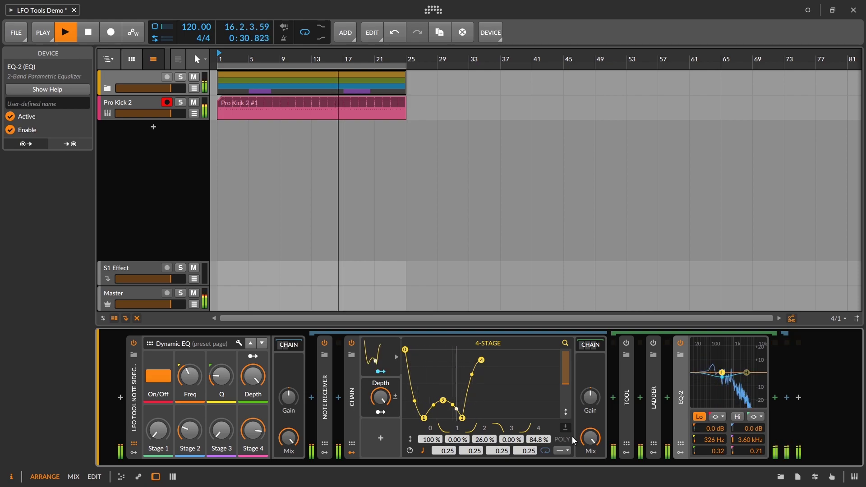
key(space)
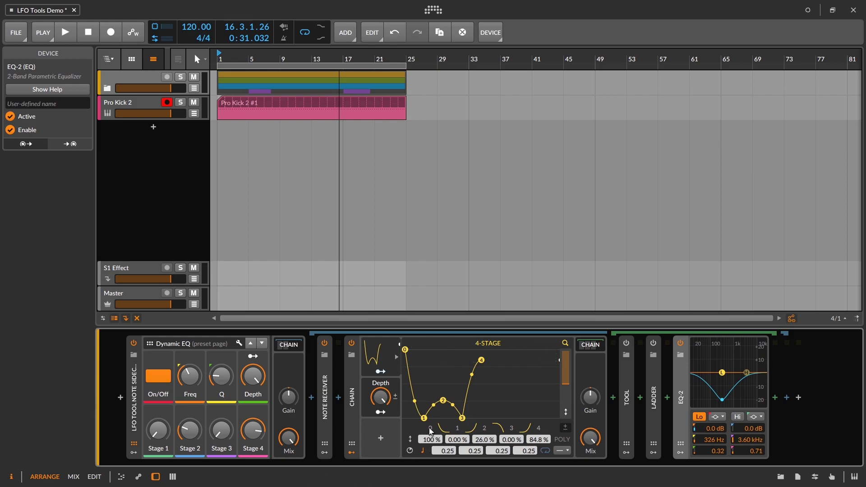
Raise Stage 4 of the sidechain envelope to 100 % on the Dynamic EQ page.
drag(249, 431, 247, 362)
click(252, 344)
click(264, 343)
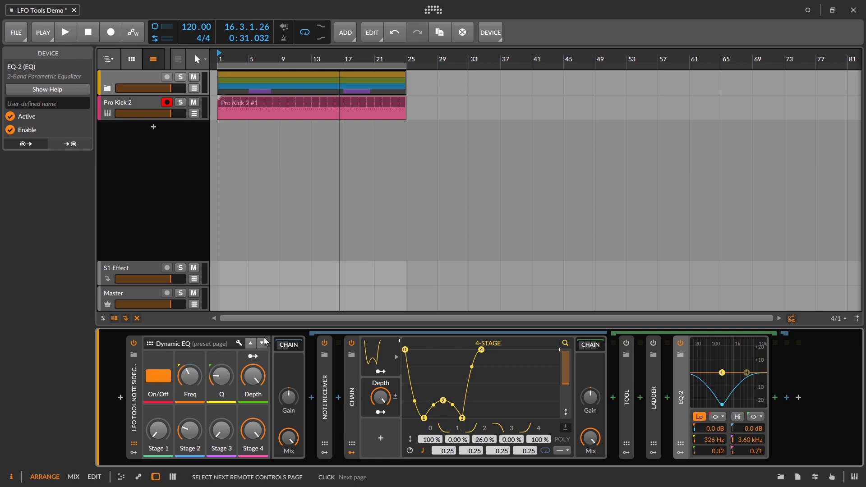
Add a fourth preset page in the Remote Controls Editor and copy Stages 1 to 4 into its lower row.
click(239, 343)
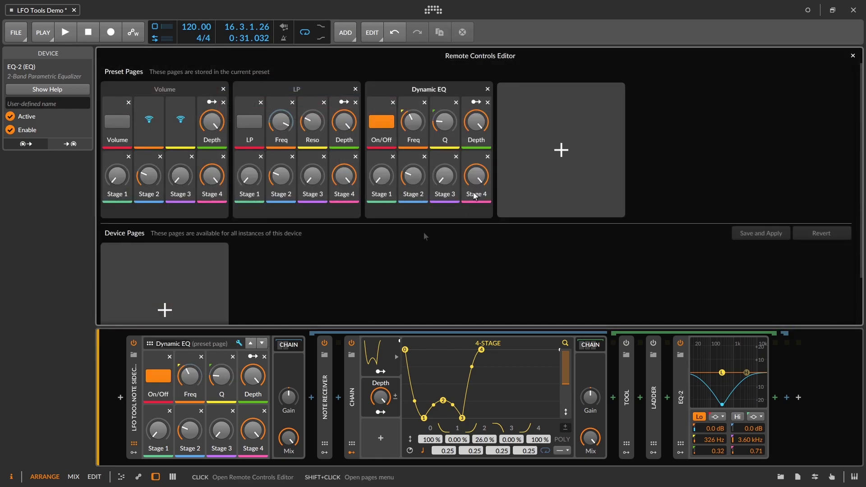
click(554, 153)
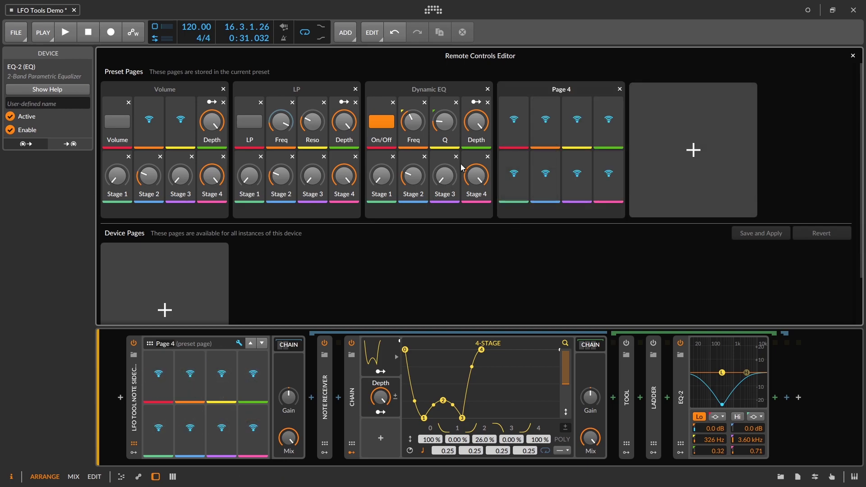
drag(382, 175, 541, 177)
drag(444, 173, 576, 185)
drag(476, 176, 609, 177)
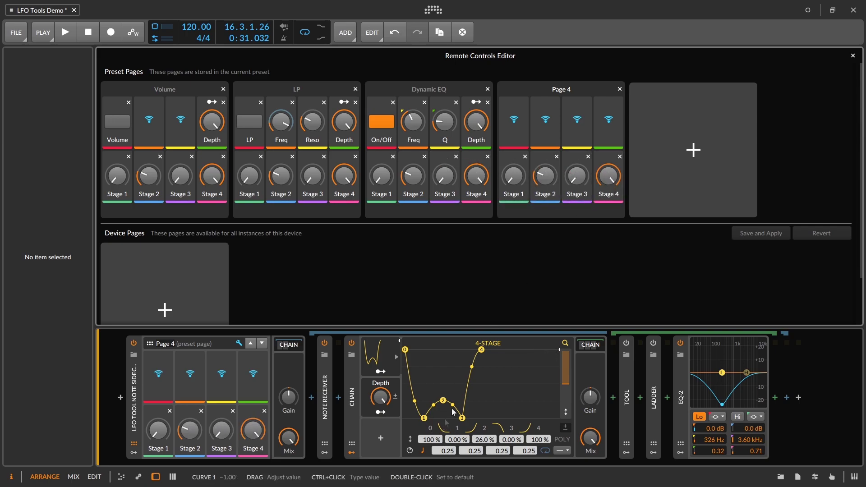
Map the 4-Stage envelope's Curve 1 to Curve 4 parameters to the four upper slots of the new remote page.
click(517, 121)
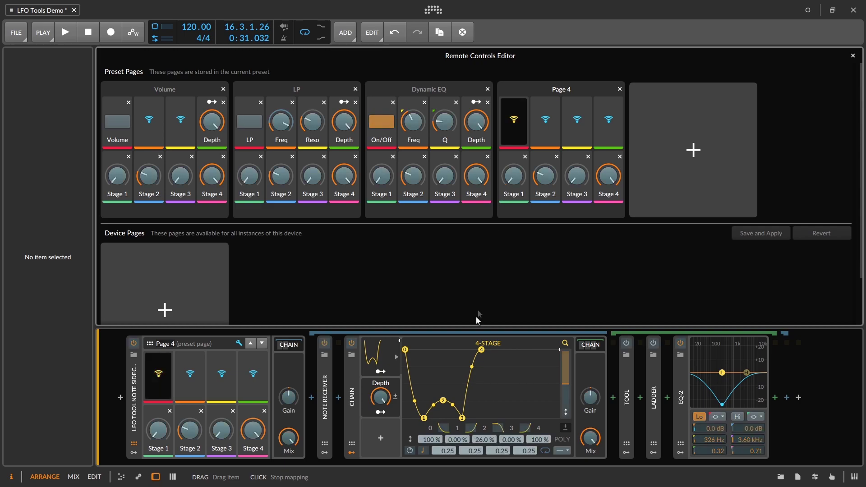
click(440, 427)
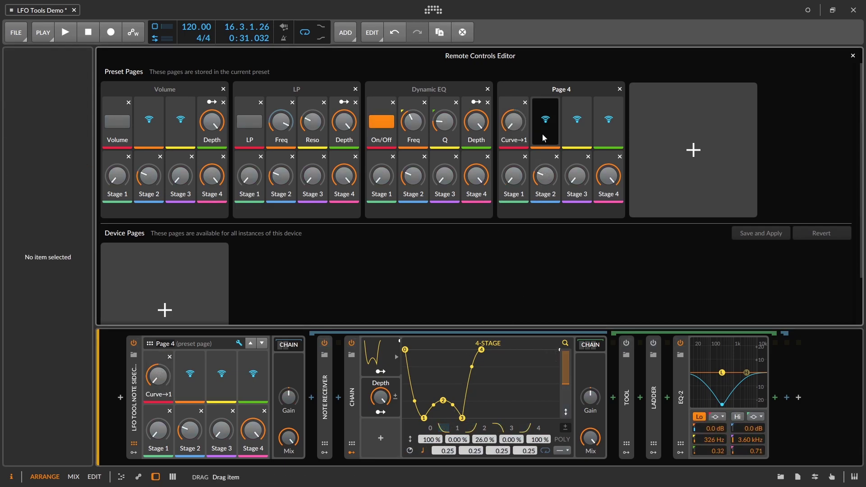
click(473, 434)
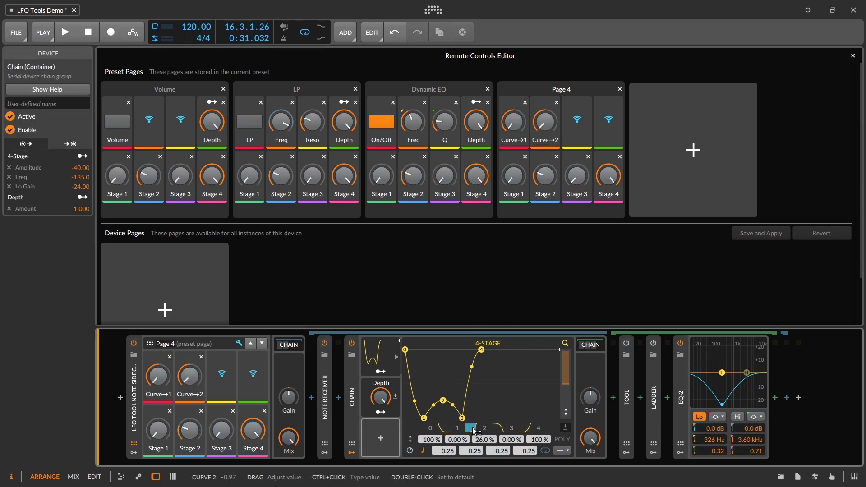
click(581, 126)
click(505, 432)
click(616, 125)
click(525, 428)
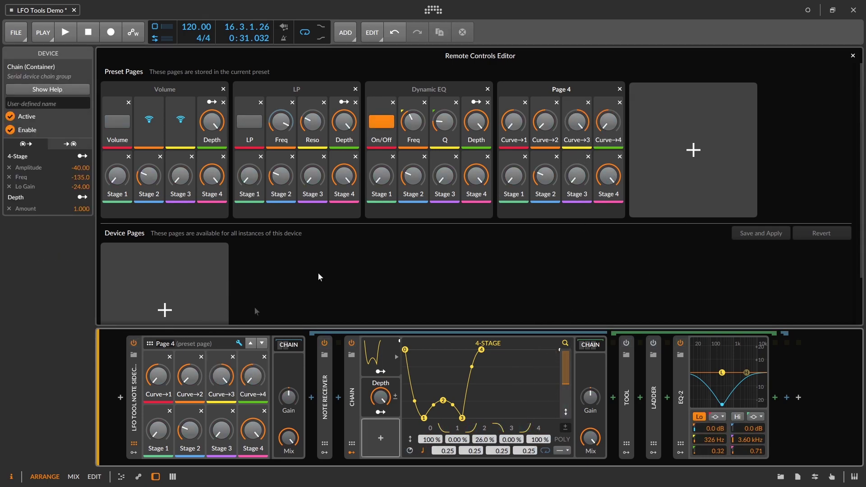
Rename the new remote controls page as Curves and close the Remote Controls Editor.
double_click(569, 88)
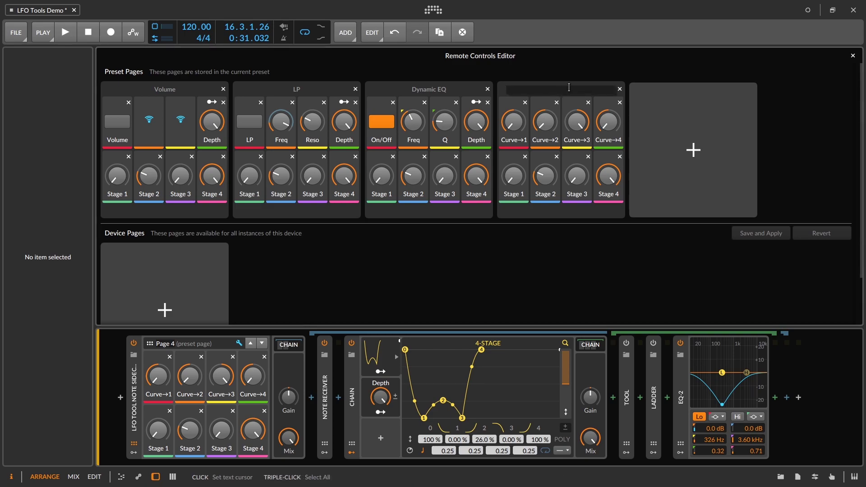
text(Curves)
key(Return)
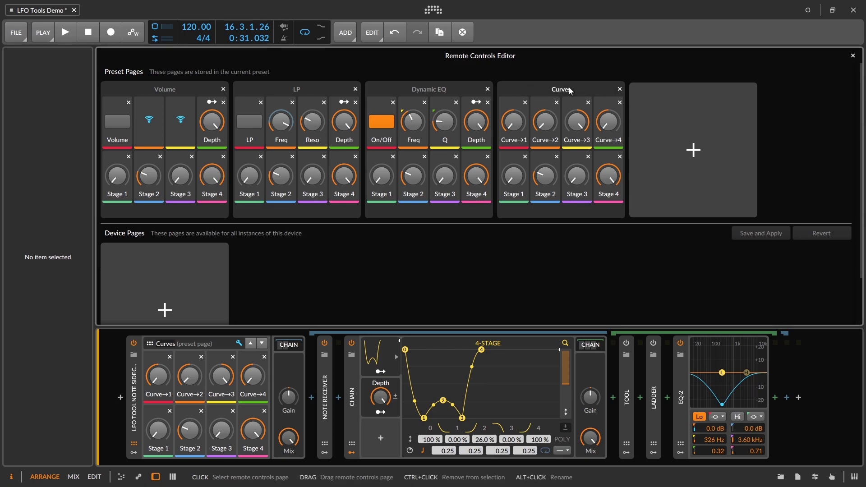
click(853, 55)
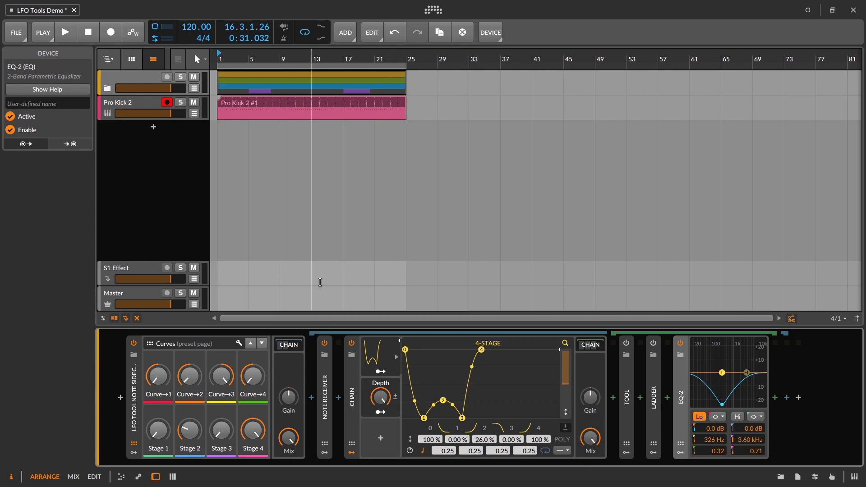
Play the project while setting Stage 4 to 8.00 % and reshaping the four envelope curves with the Curves page, then stop playback.
key(space)
drag(243, 356, 243, 343)
drag(253, 430, 252, 457)
drag(222, 376, 221, 405)
drag(191, 371, 191, 342)
drag(157, 376, 158, 366)
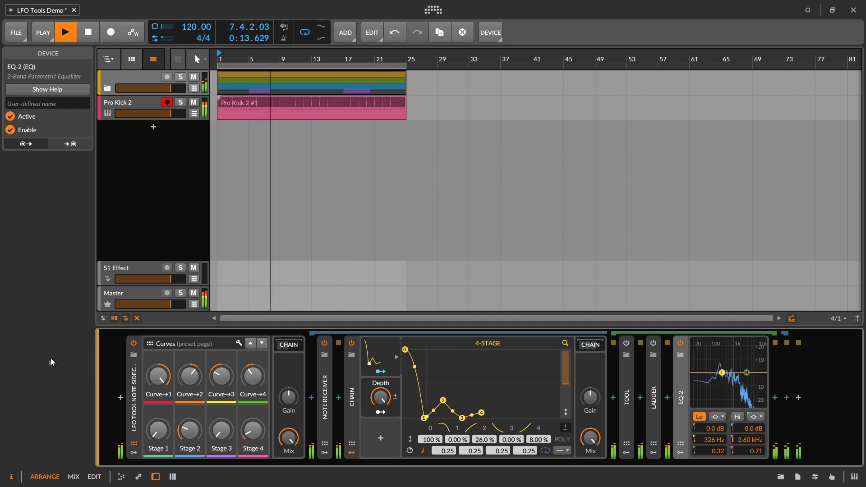
key(space)
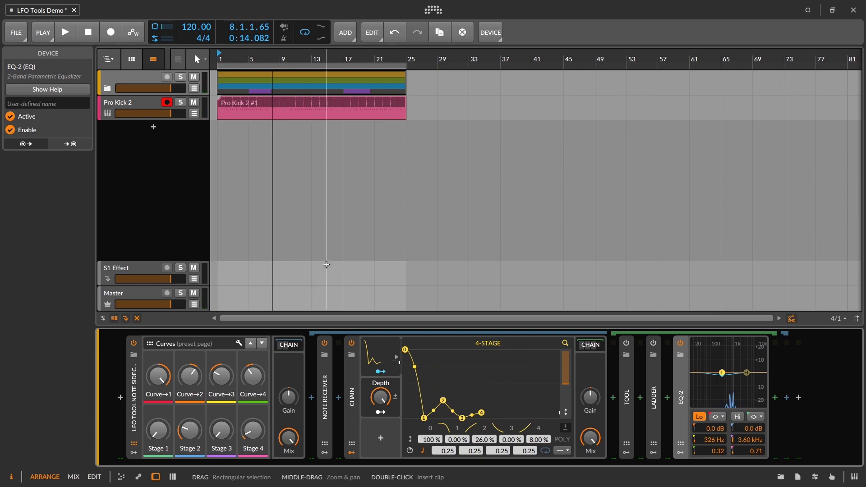
Delete the LFO Tool Note Sidechain device and insert an FX Selector in its place.
click(139, 380)
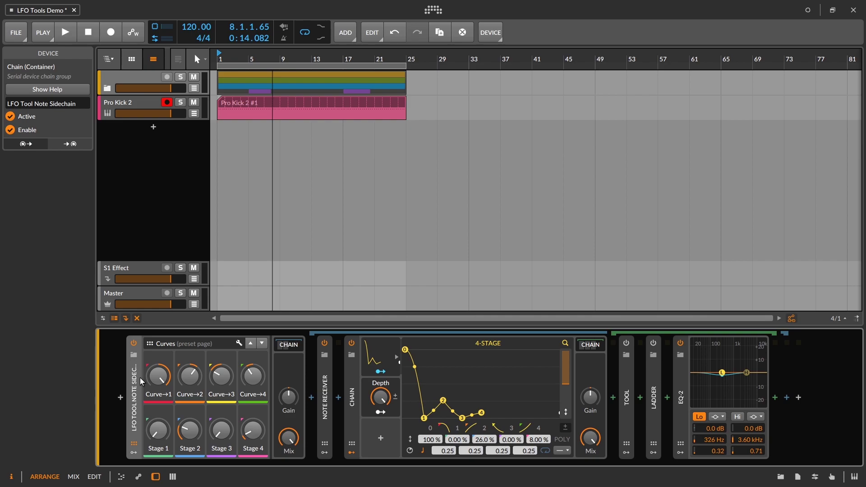
key(Delete)
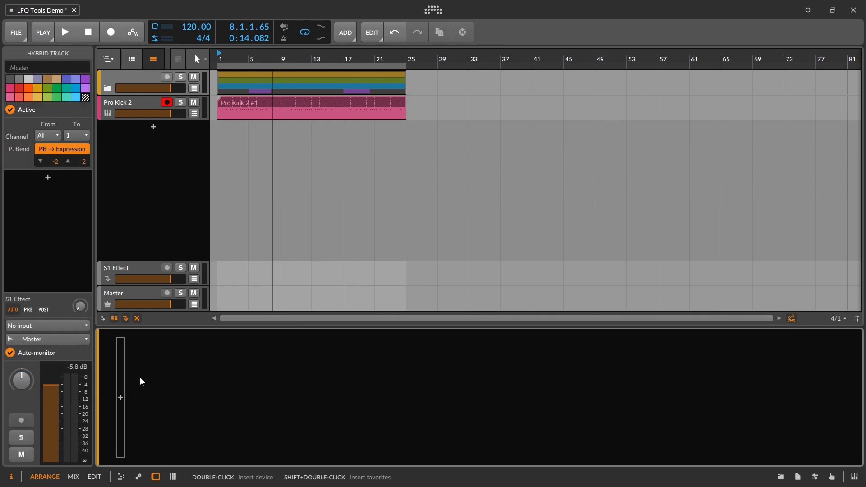
click(120, 402)
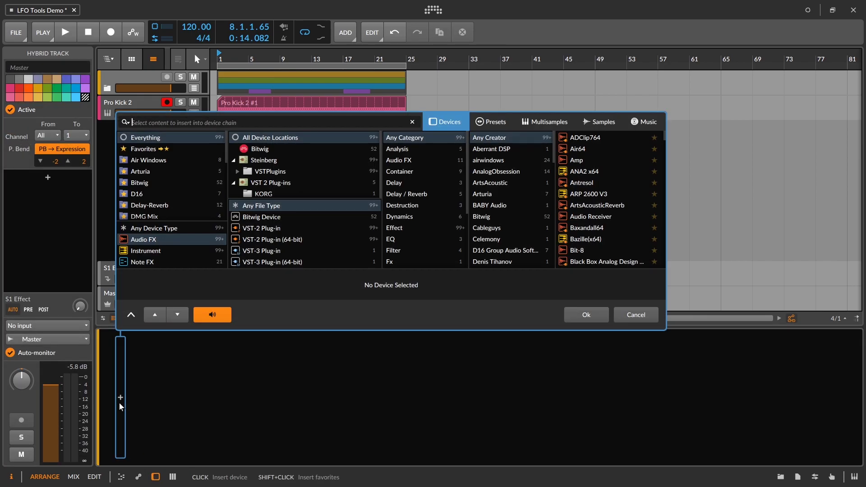
text(fx s)
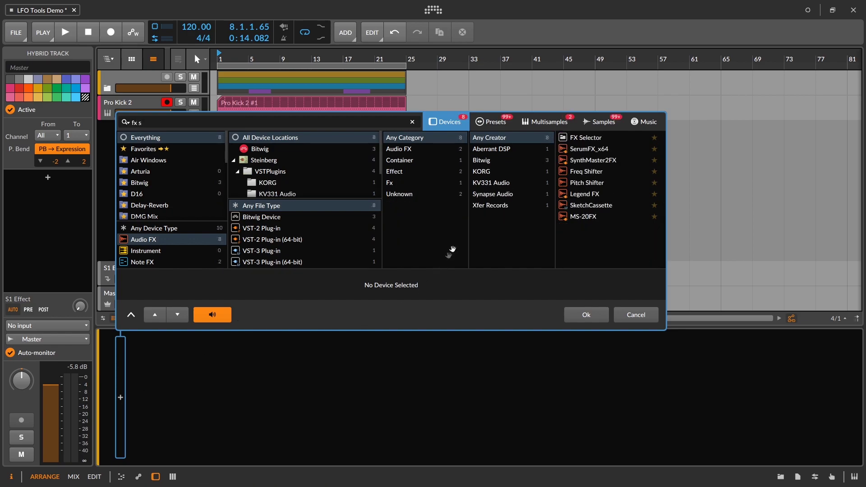
click(586, 137)
click(586, 314)
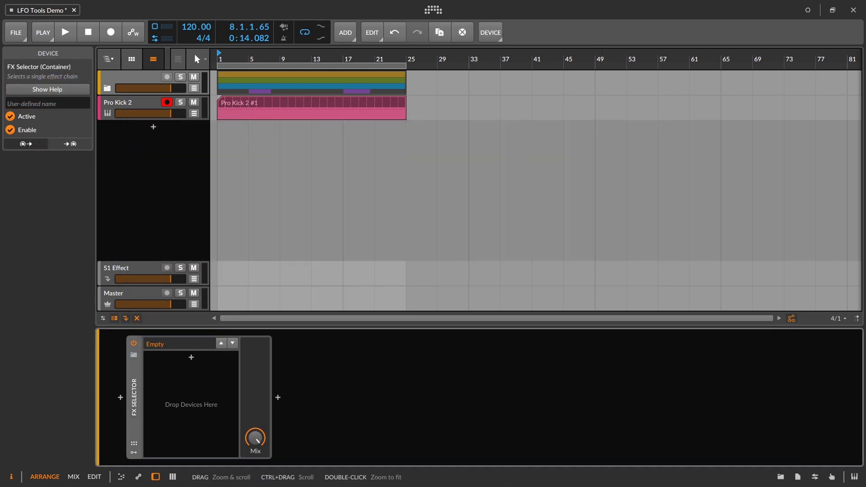
Add three LFO Tool Classic presets from the browser as layers of the FX Selector and close the browser.
click(784, 482)
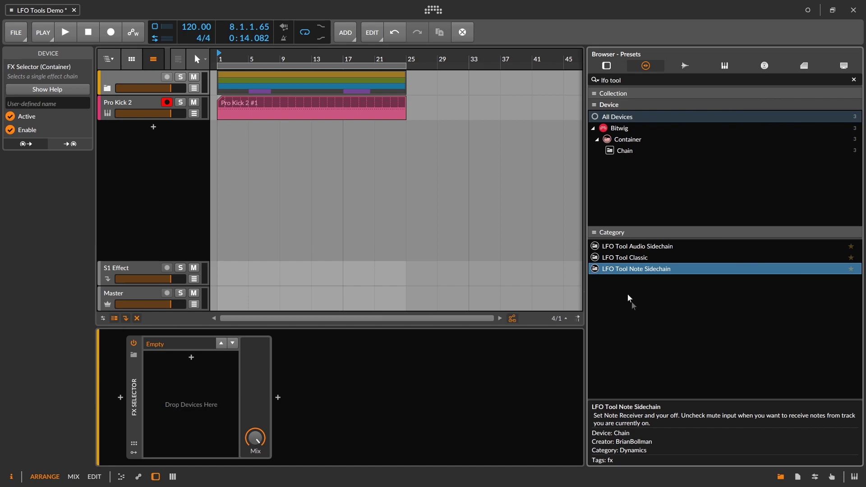
click(652, 258)
drag(196, 371, 195, 373)
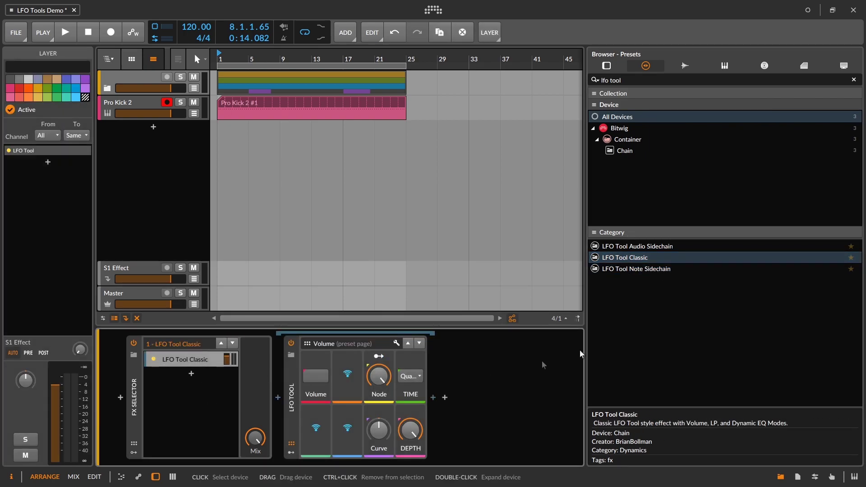
drag(619, 259, 205, 391)
drag(631, 258, 197, 403)
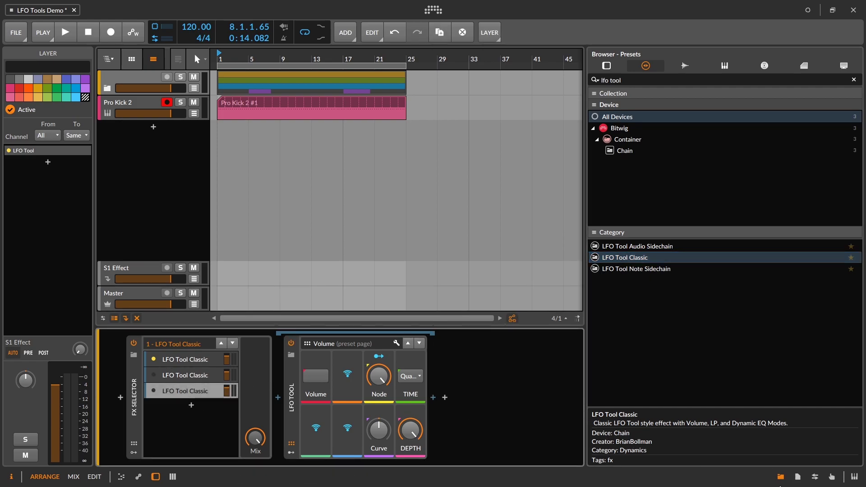
click(780, 477)
Check the third LFO Tool Classic's time options, adjust its Node and Volume, and show the modulators of the third and first layers.
click(403, 383)
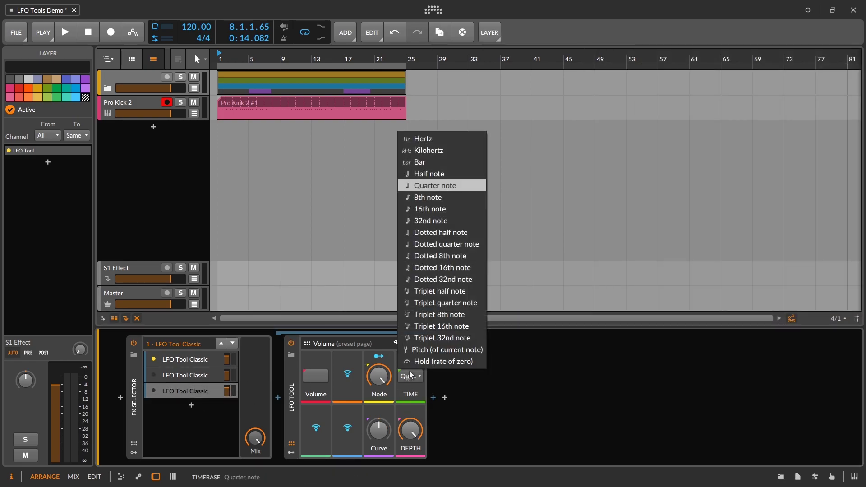
click(492, 404)
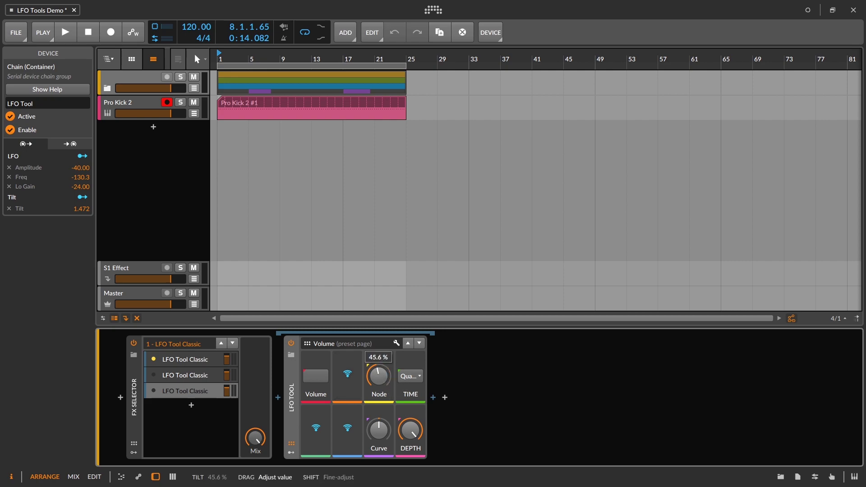
click(292, 453)
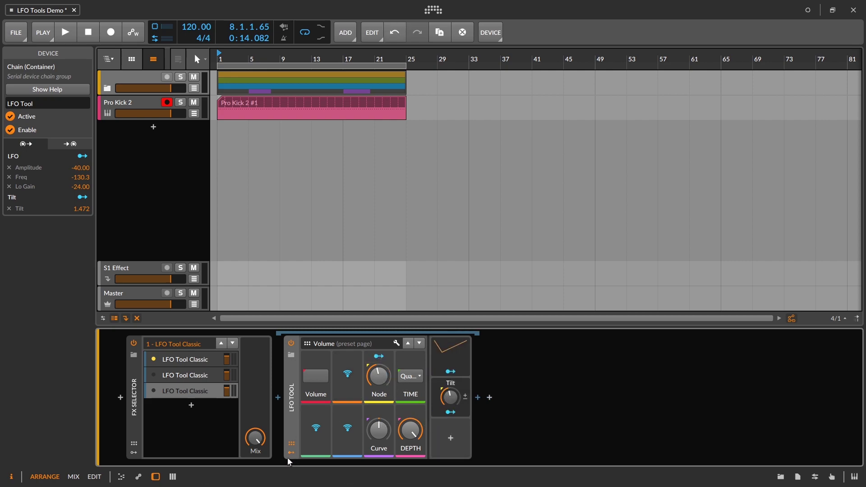
drag(381, 387, 374, 408)
click(317, 378)
click(163, 357)
click(290, 452)
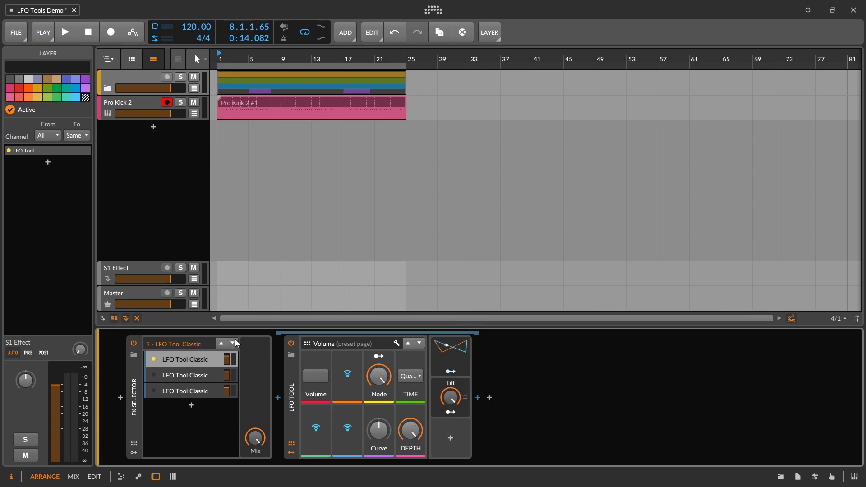
Delete the FX Selector with its three LFO Tool Classic layers from the track.
click(139, 411)
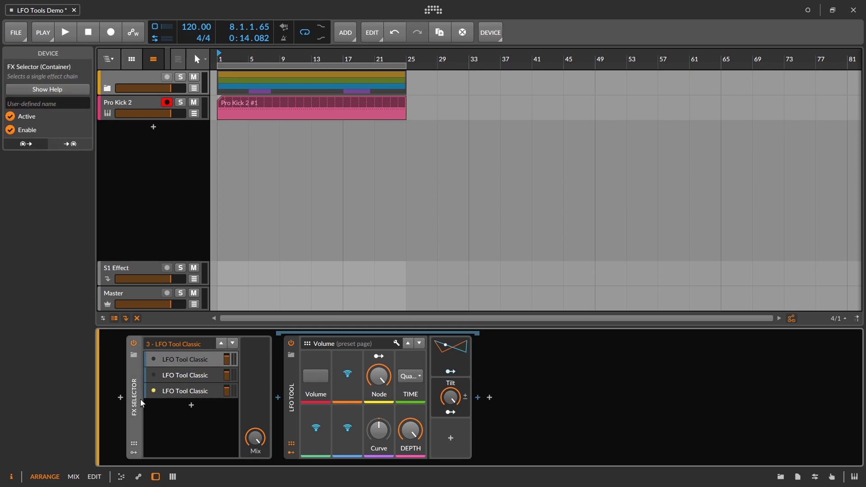
key(Delete)
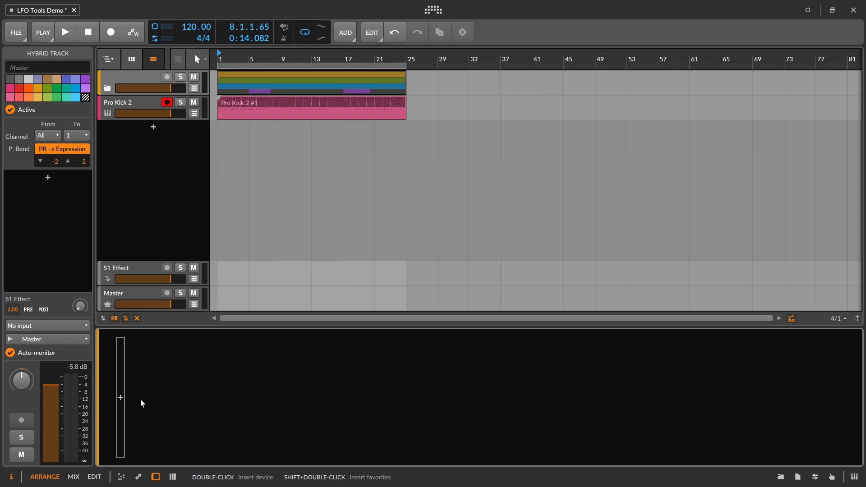